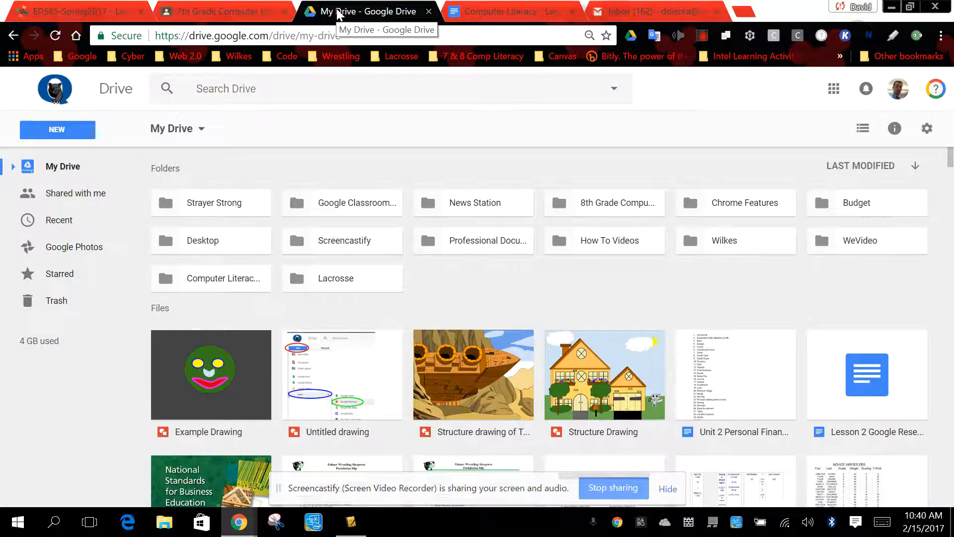
Create a new Google Drawings file in My Drive
click(72, 133)
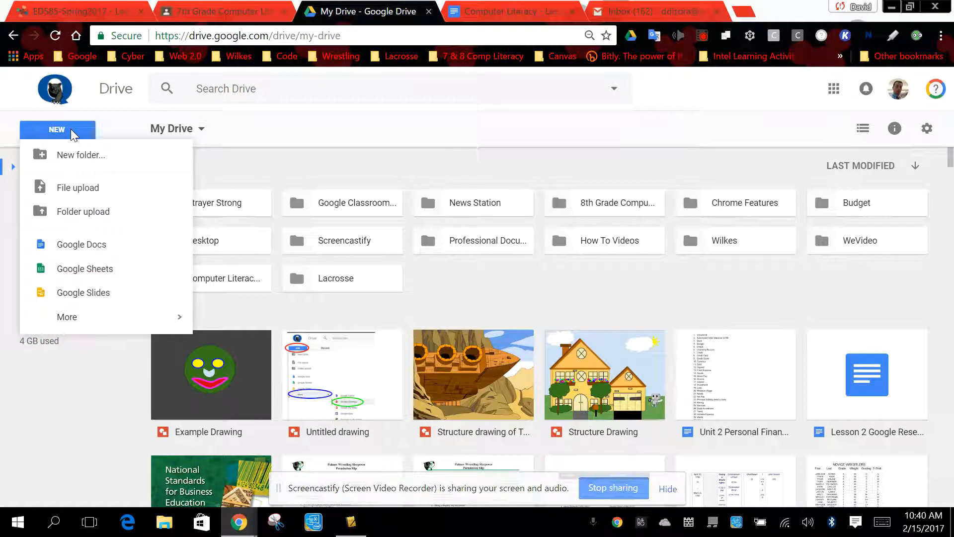
mouse_move(53, 326)
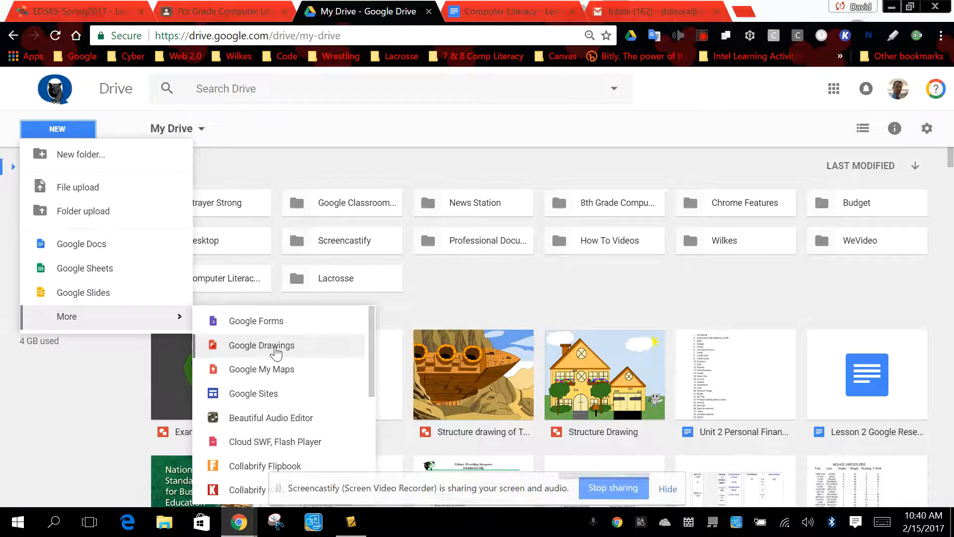
click(276, 351)
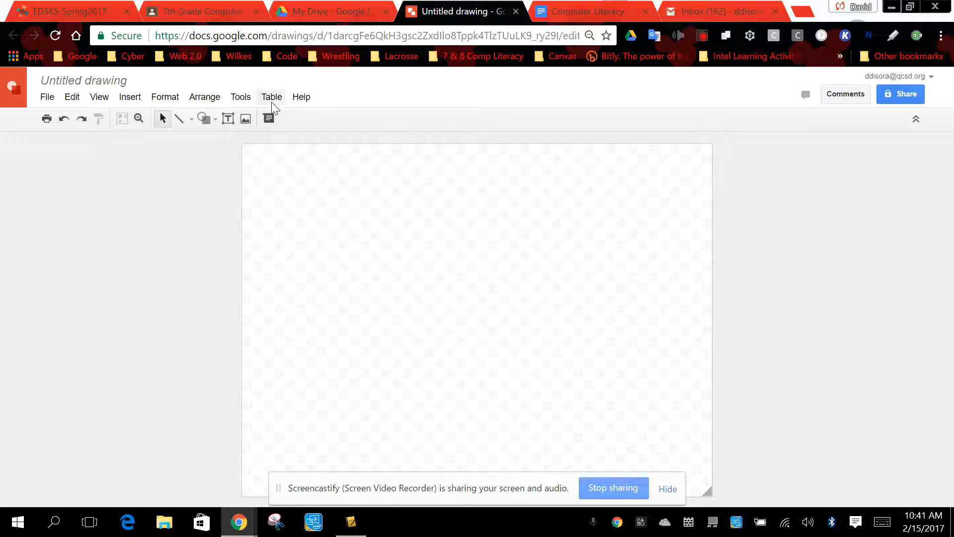
Rename the untitled drawing as "Drawing Example"
click(133, 81)
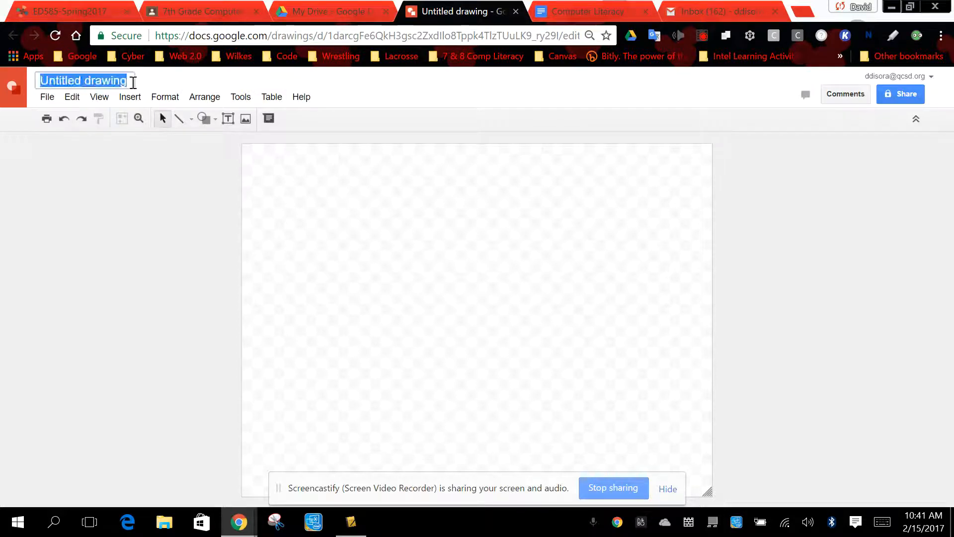
text(Drawing Exampl)
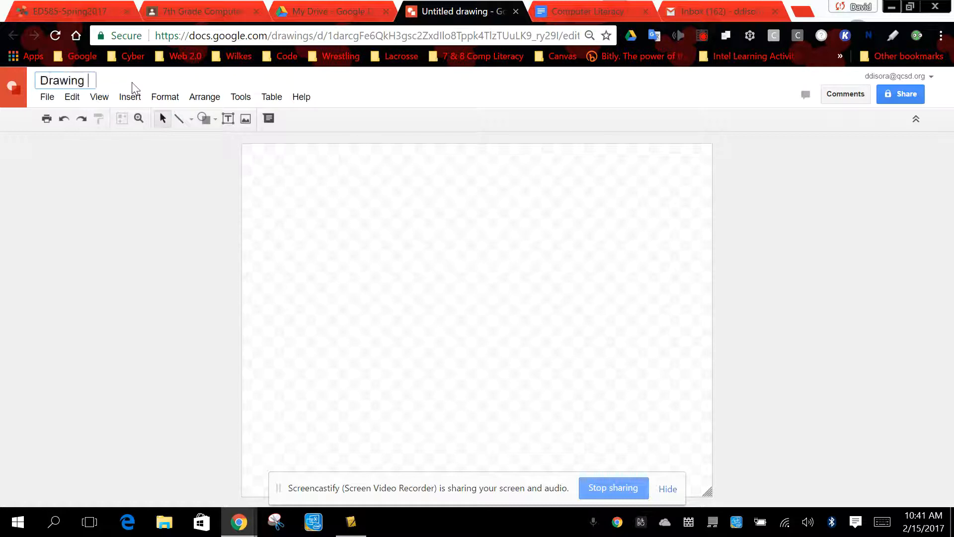
text(e)
click(426, 195)
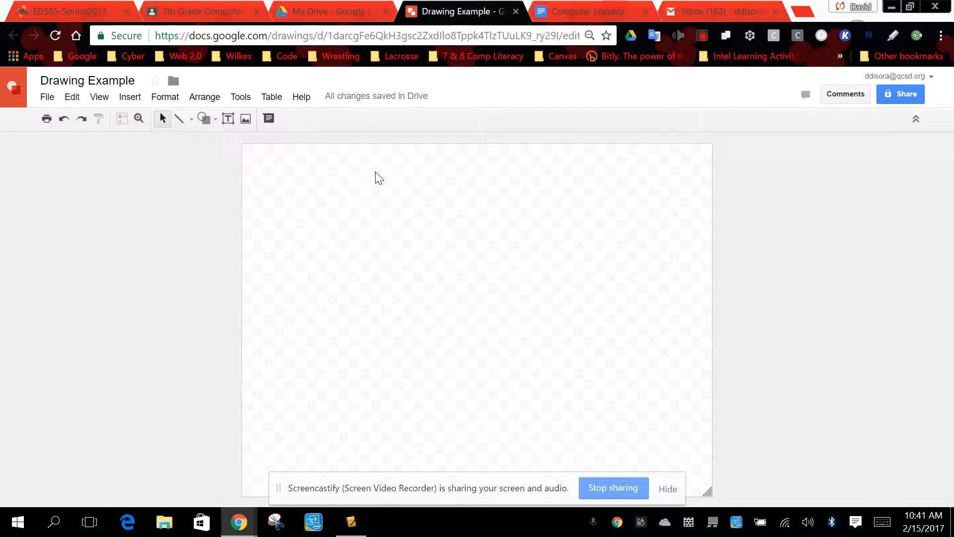
Draw a straight horizontal line across the upper part of the canvas, spanning more than half its width
click(191, 119)
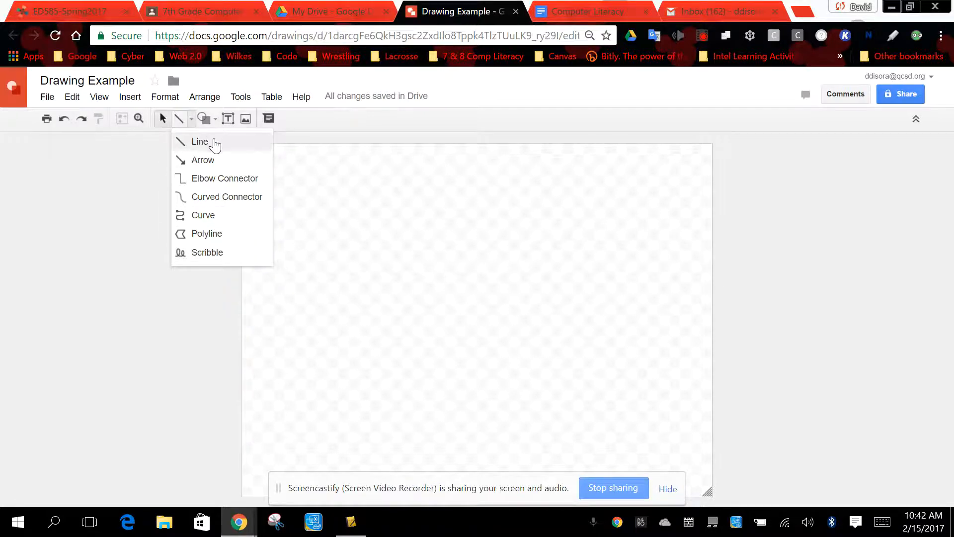
click(207, 144)
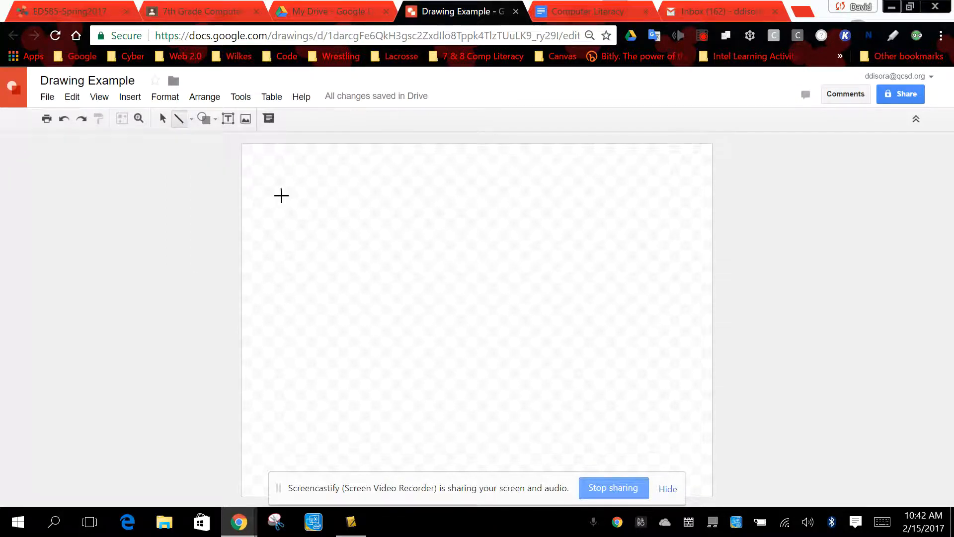
drag(287, 200, 352, 263)
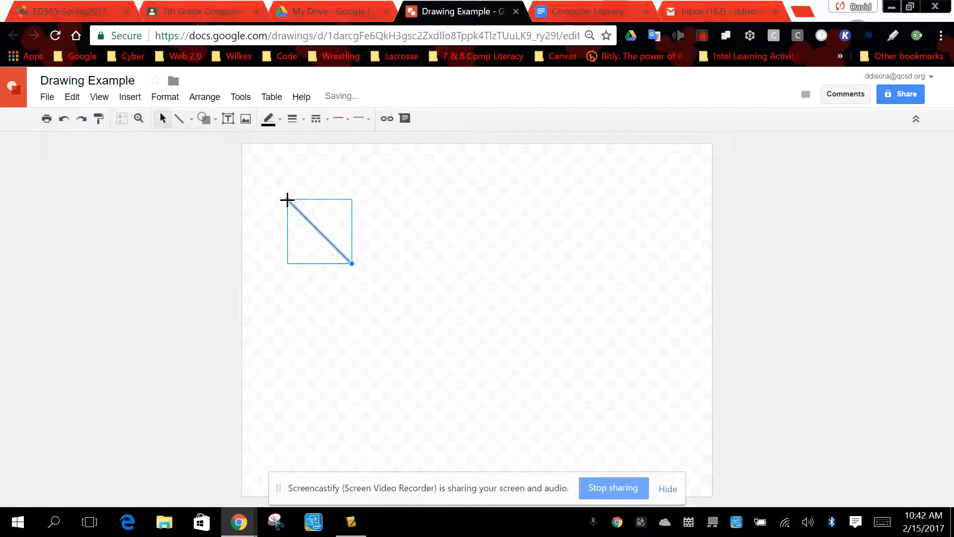
mouse_move(352, 199)
mouse_down()
mouse_move(541, 198)
mouse_move(577, 215)
mouse_move(577, 199)
mouse_up()
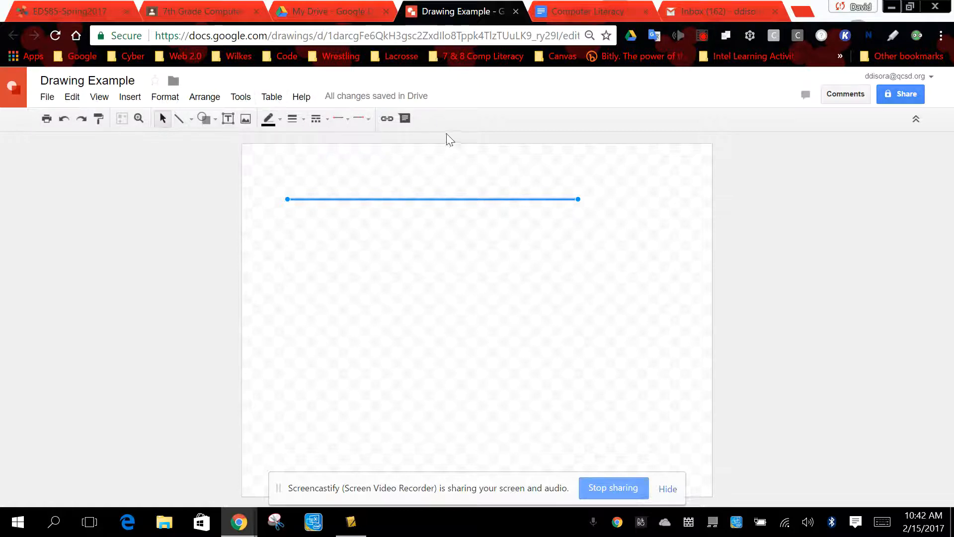
click(451, 236)
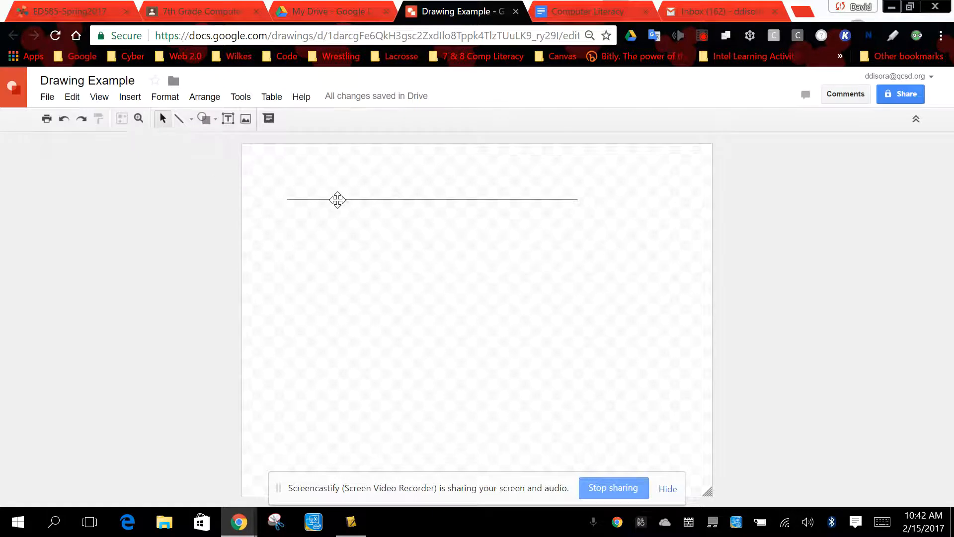
Change the colour of the horizontal line to red
click(337, 199)
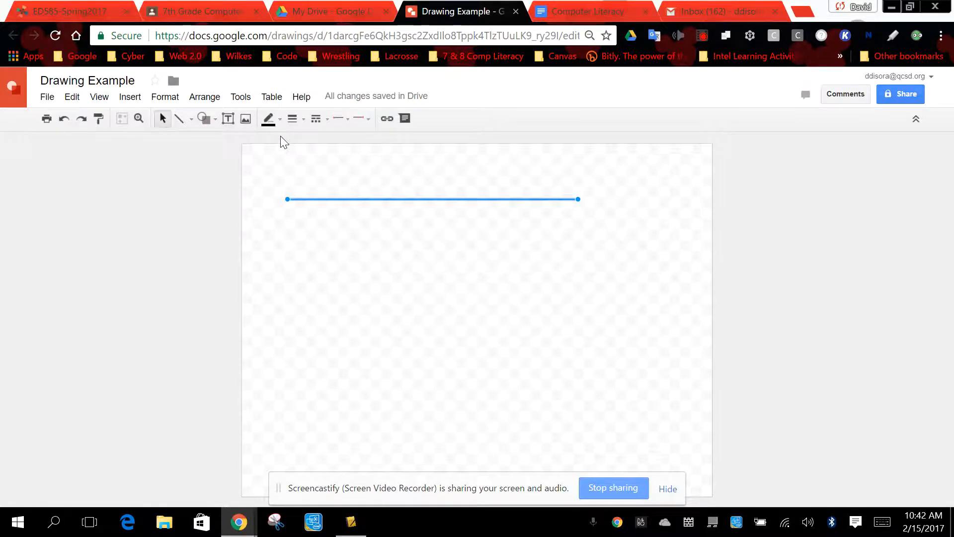
click(279, 120)
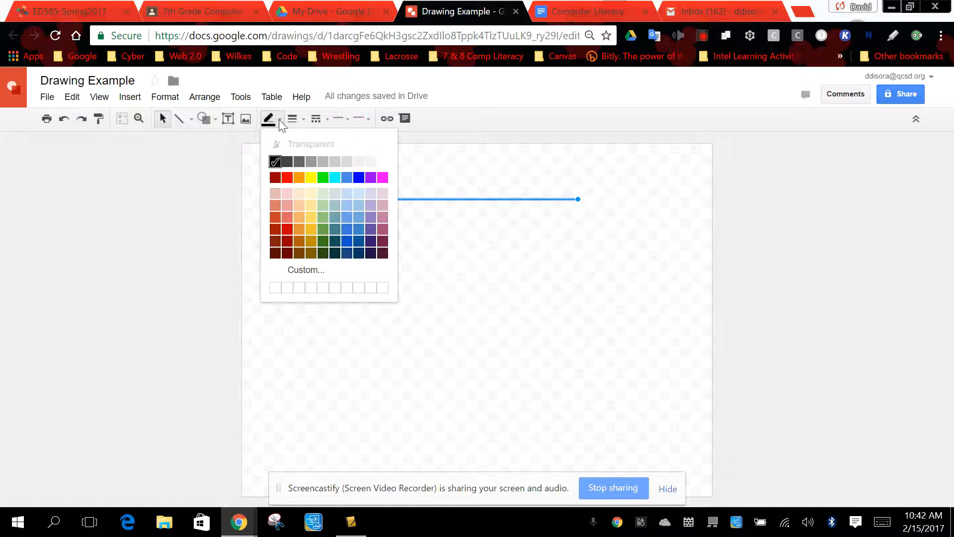
click(287, 179)
click(329, 177)
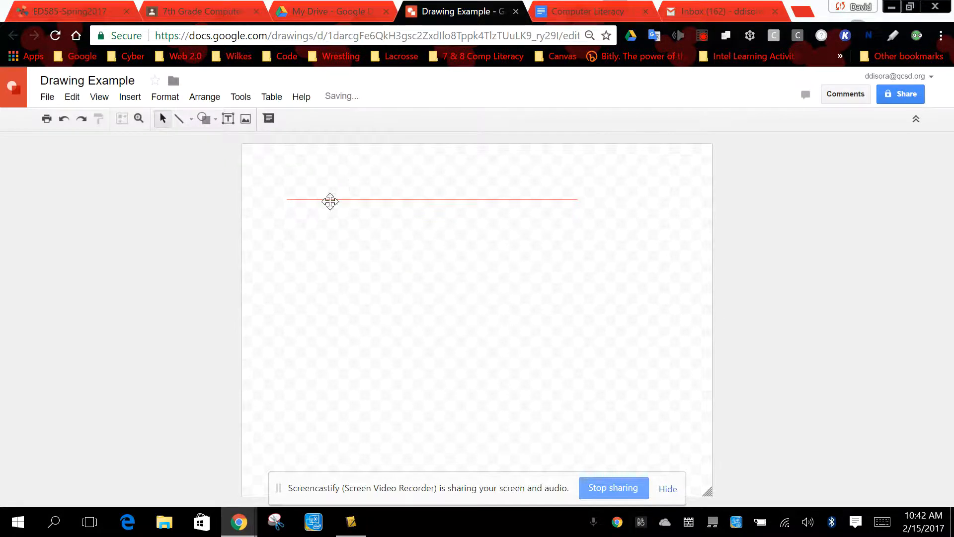
Set the red line's weight to 12px
click(330, 200)
click(299, 120)
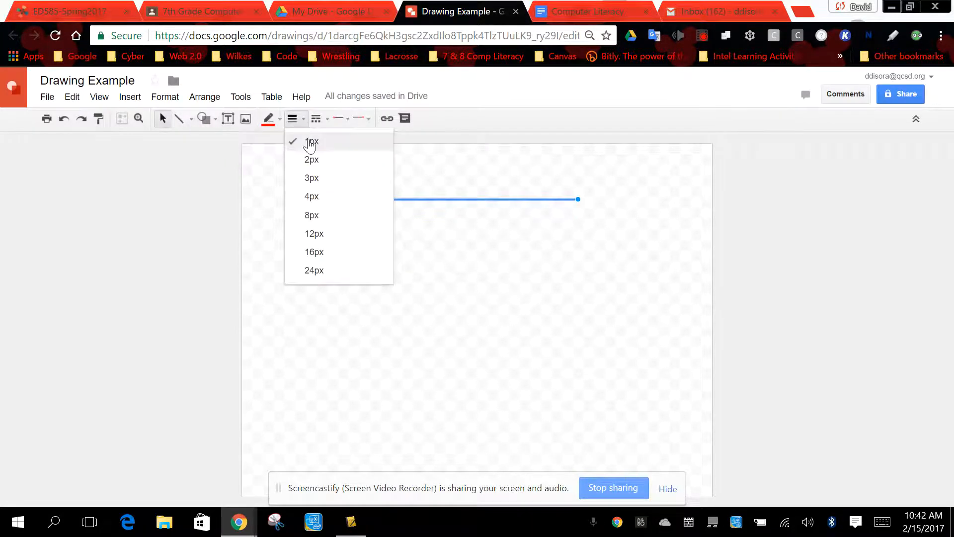
click(319, 233)
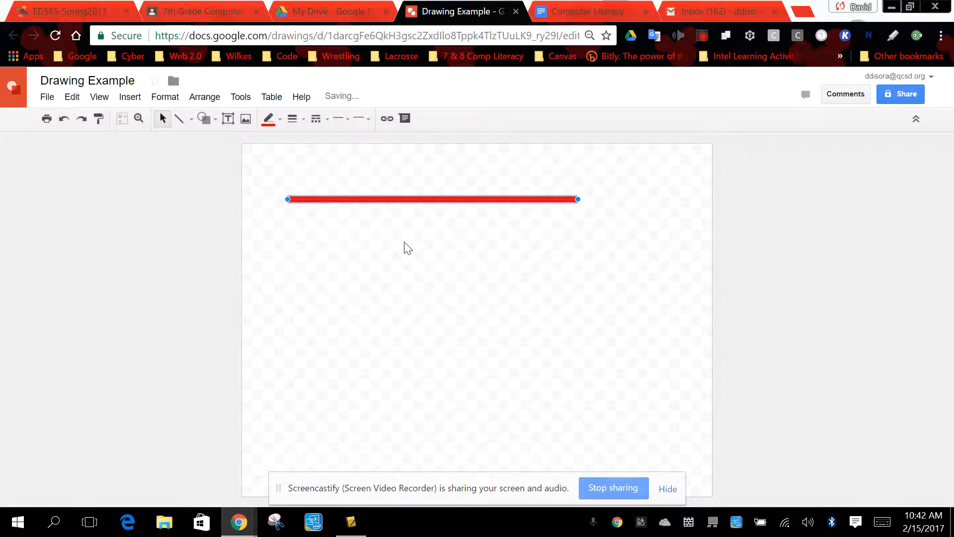
click(444, 235)
Examine the line start and line end styles available for the red line
click(416, 199)
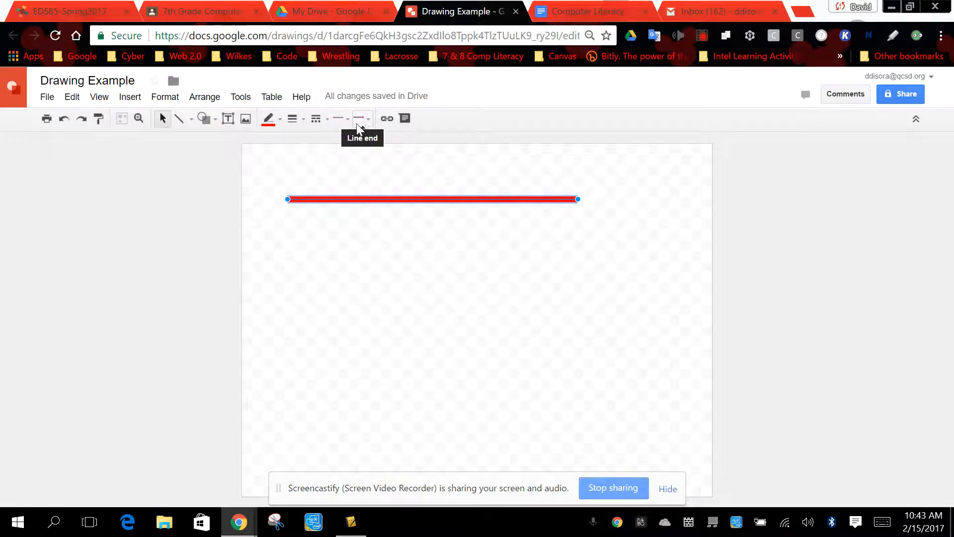
click(344, 119)
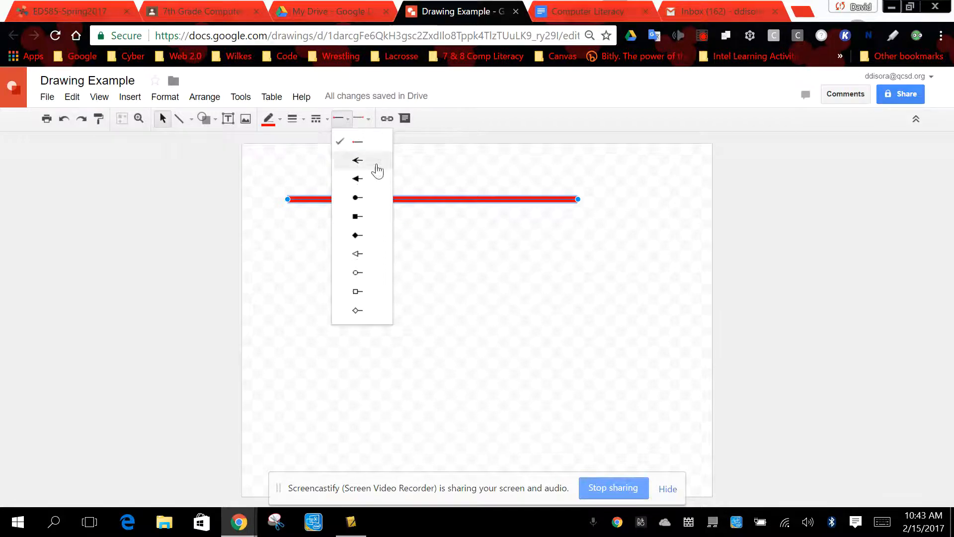
click(367, 119)
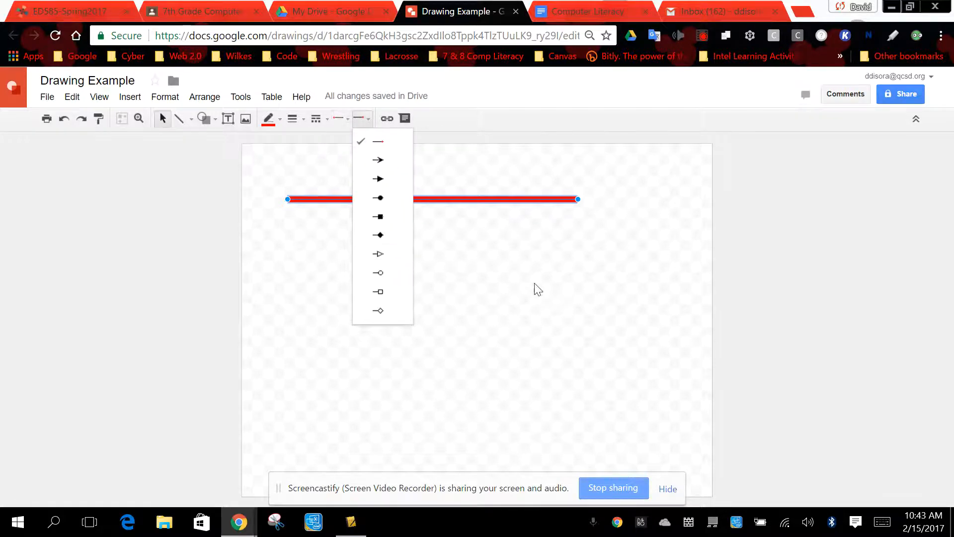
click(540, 299)
Set the red line's weight to 3px
click(458, 199)
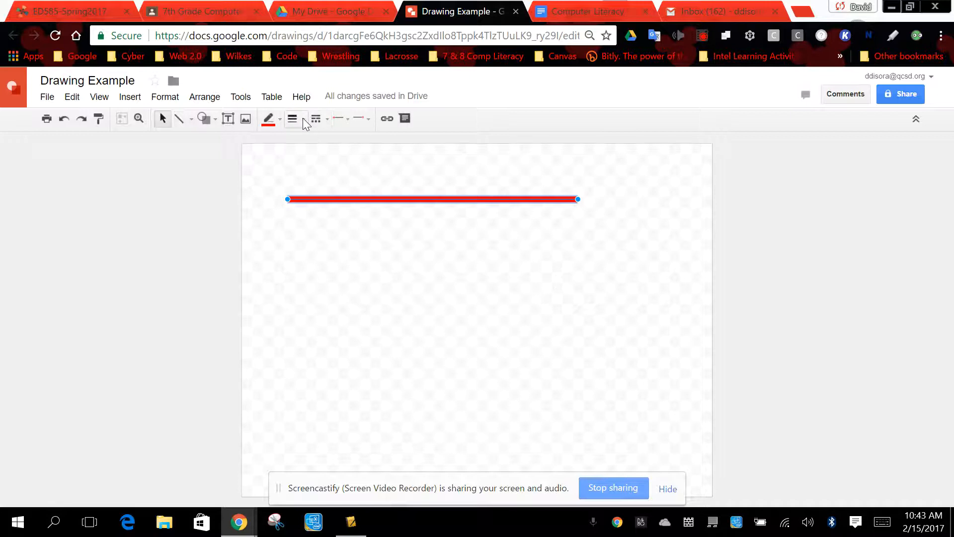
click(301, 120)
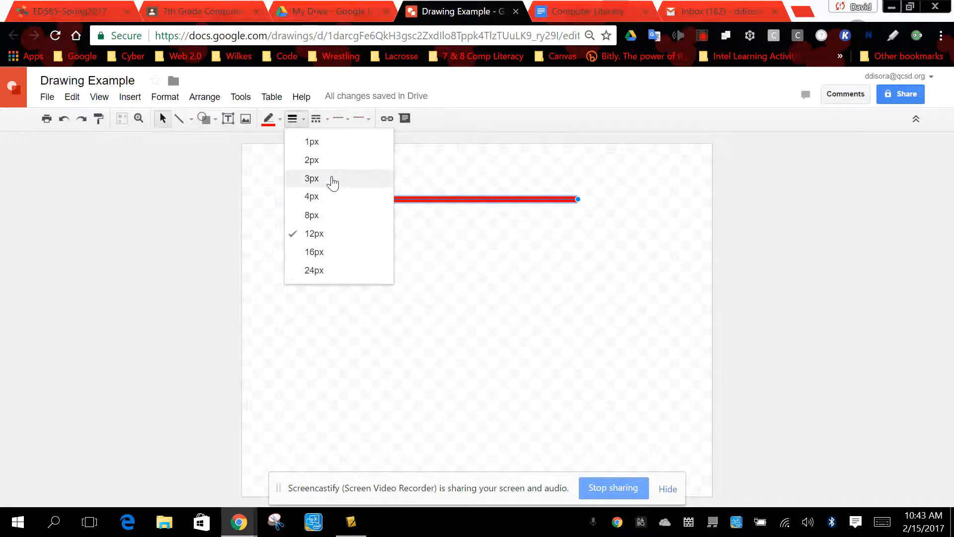
click(312, 179)
click(328, 179)
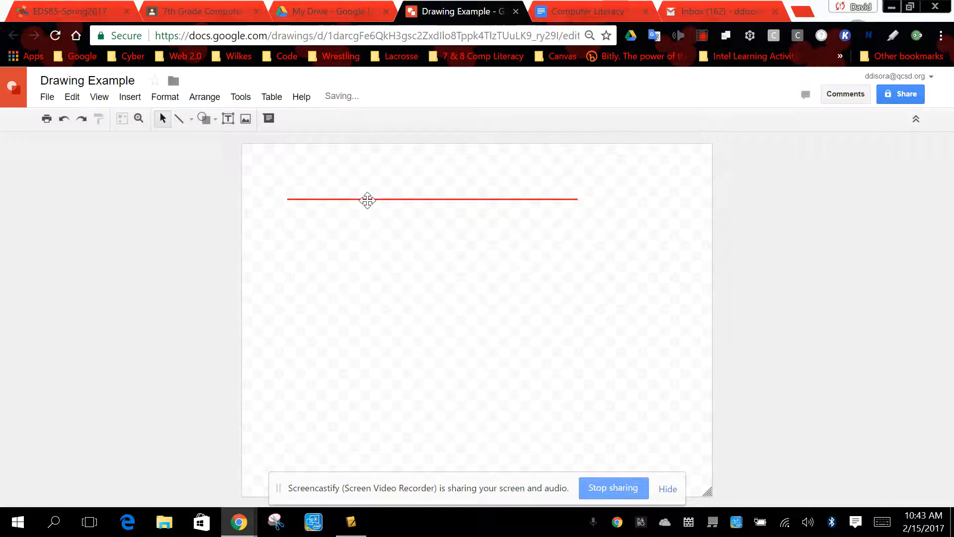
Set the red line's weight to 16px and look through the available dash styles
click(368, 200)
click(297, 120)
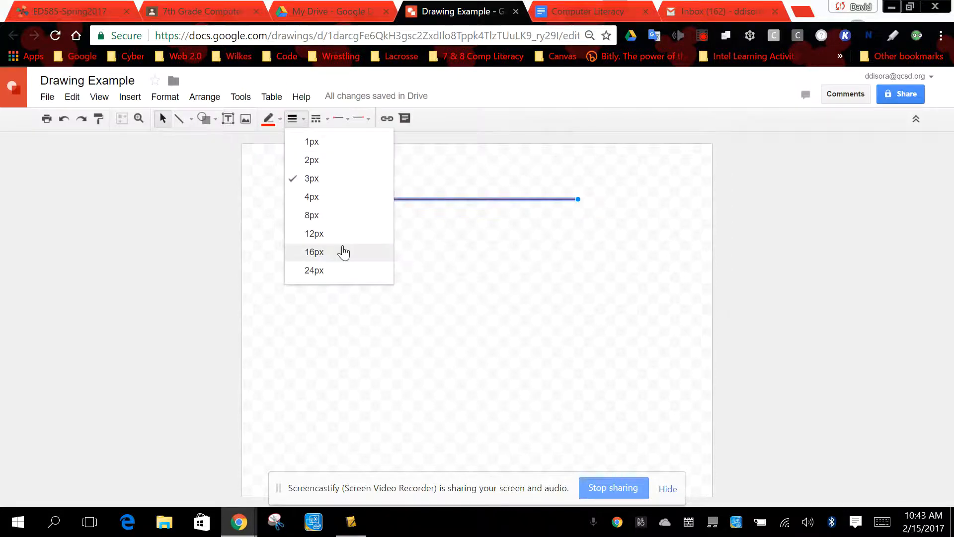
click(342, 252)
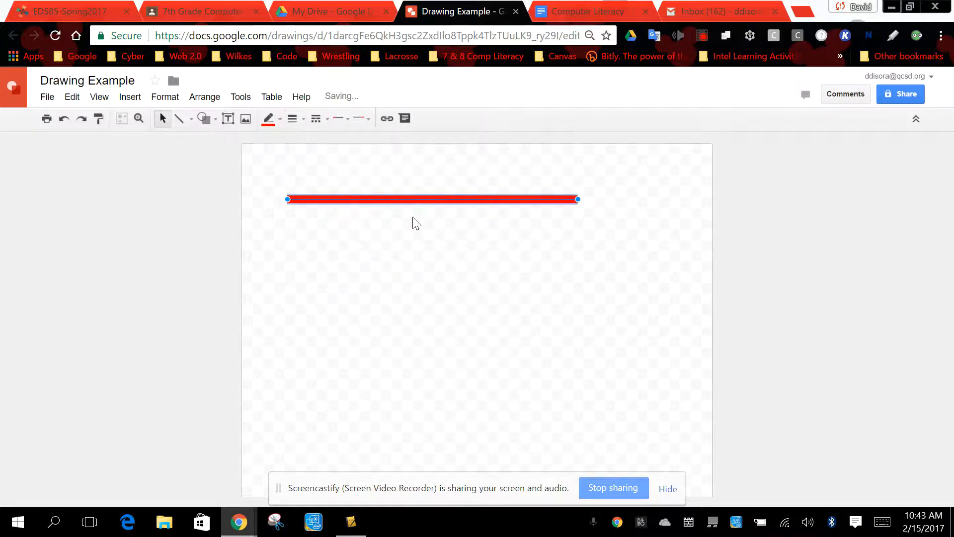
click(328, 120)
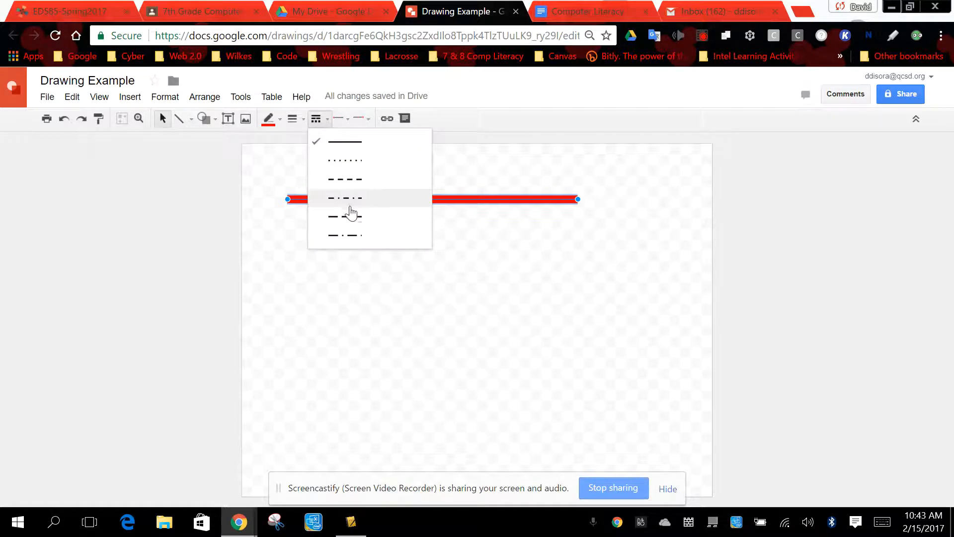
click(539, 261)
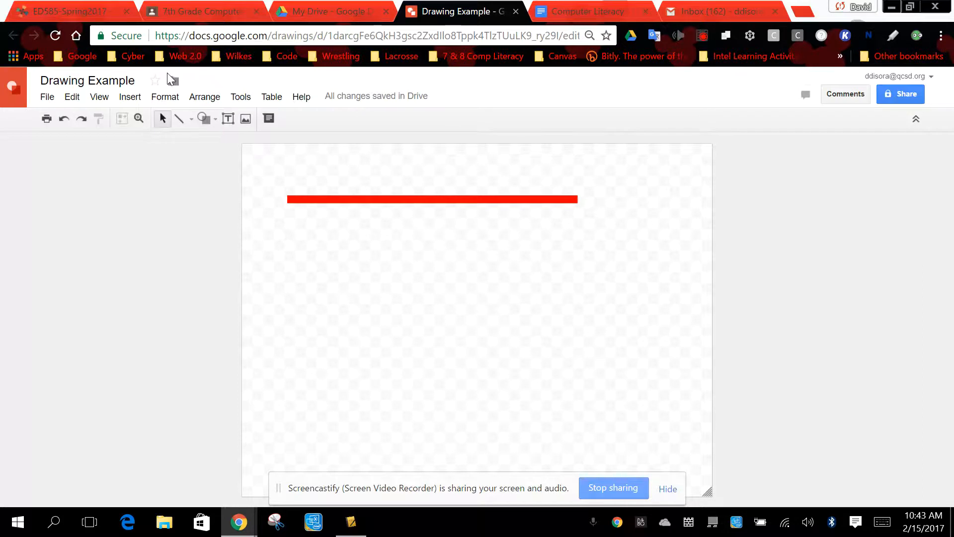
Draw an open, jagged freeform shape with the Curve tool below the left half of the red line
click(191, 119)
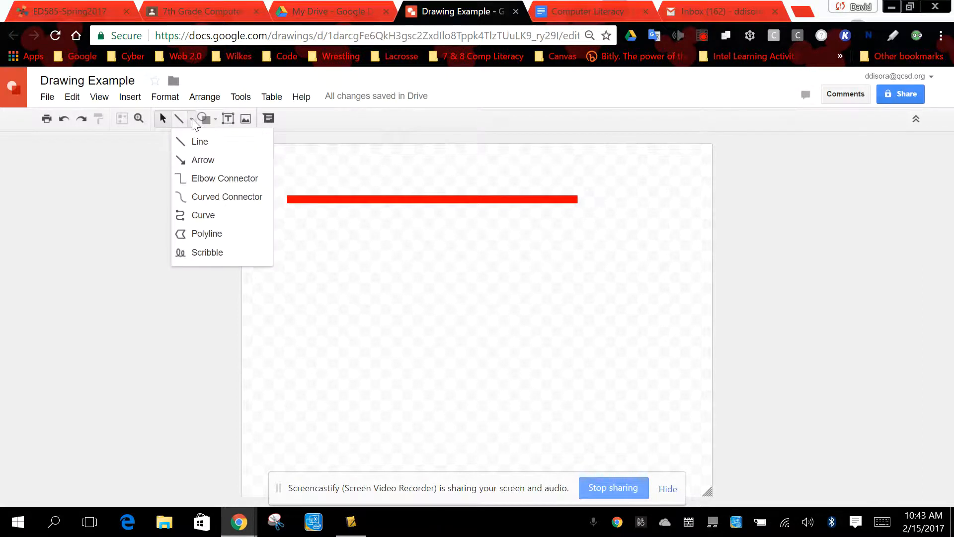
click(203, 214)
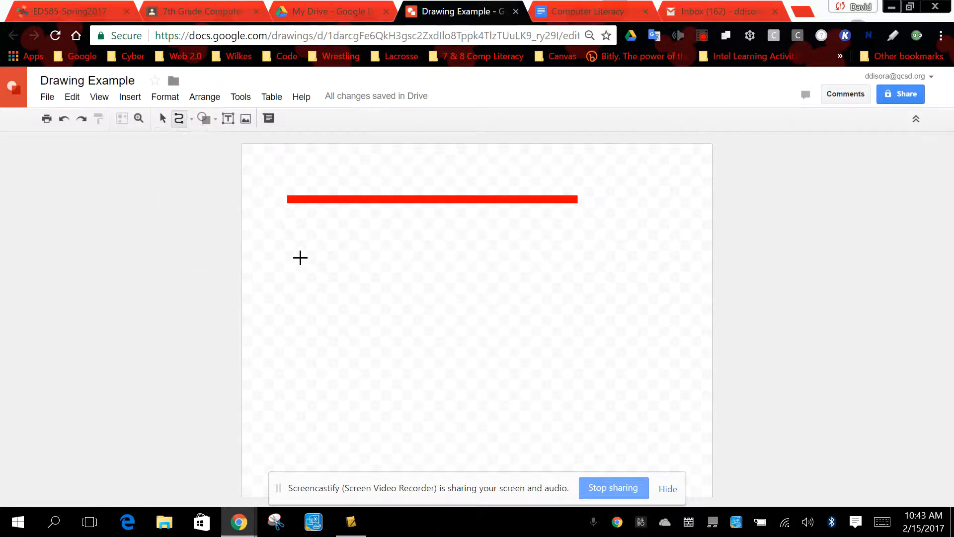
click(277, 229)
click(312, 297)
click(332, 209)
click(342, 246)
click(371, 210)
click(360, 276)
click(406, 256)
click(381, 293)
click(336, 273)
click(311, 315)
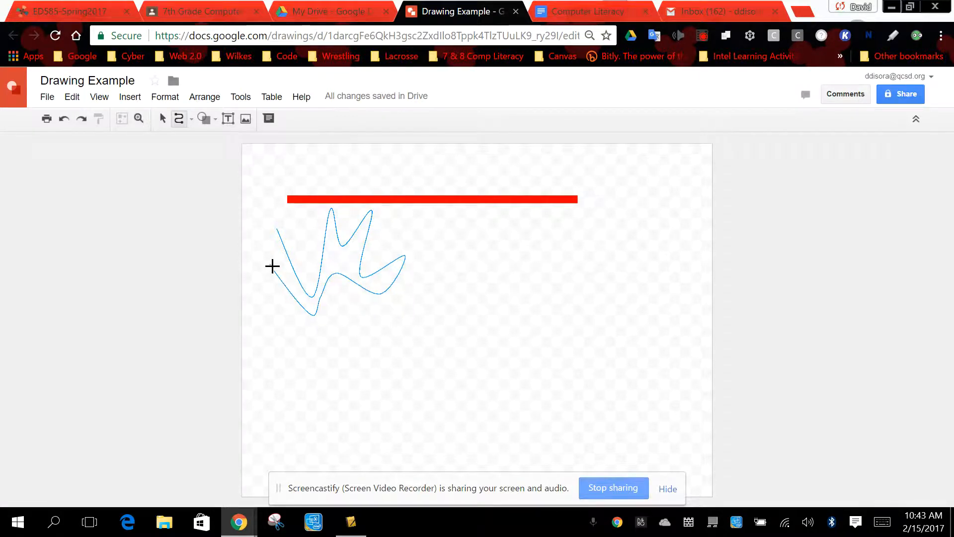
double_click(273, 268)
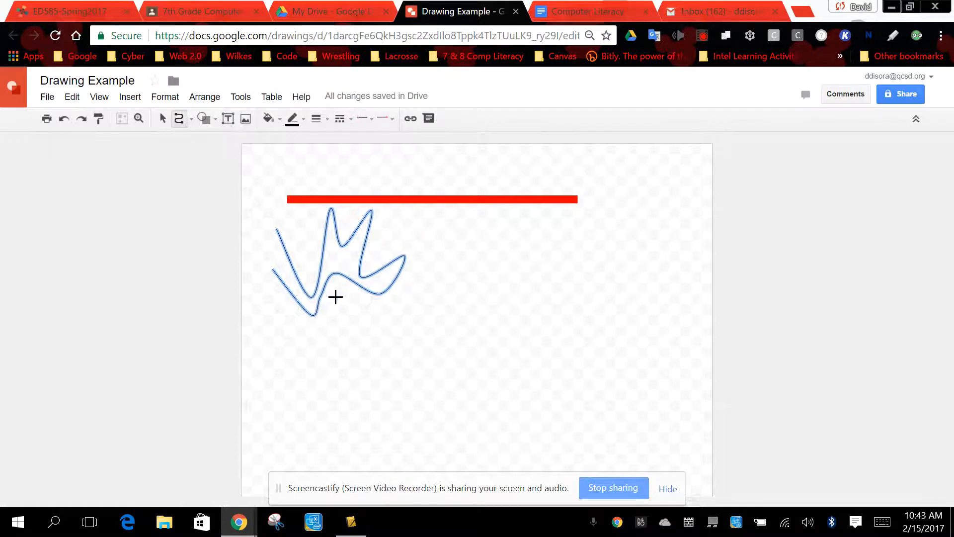
Give the curved shape a blue outline with a weight of 12px
click(304, 120)
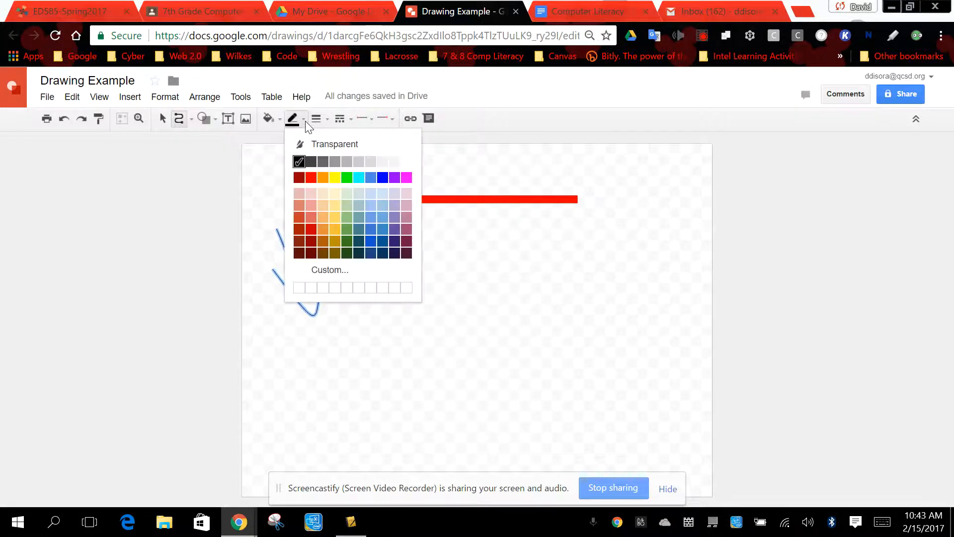
click(371, 177)
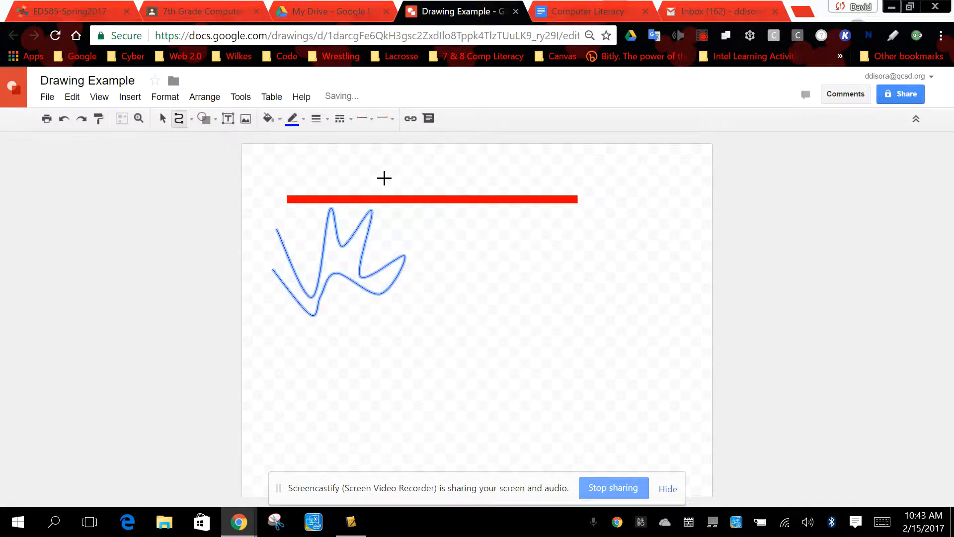
click(318, 119)
click(340, 237)
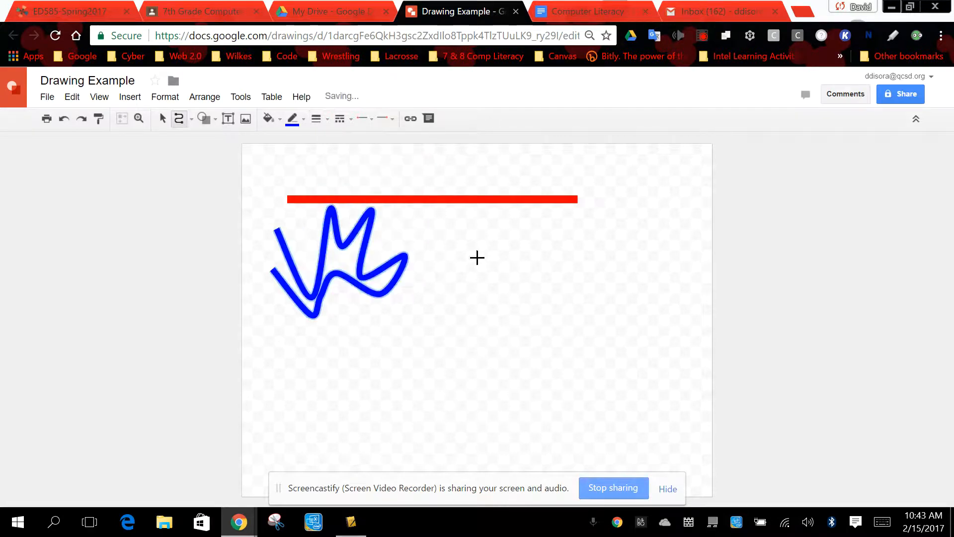
Fill the curved shape with red
click(280, 121)
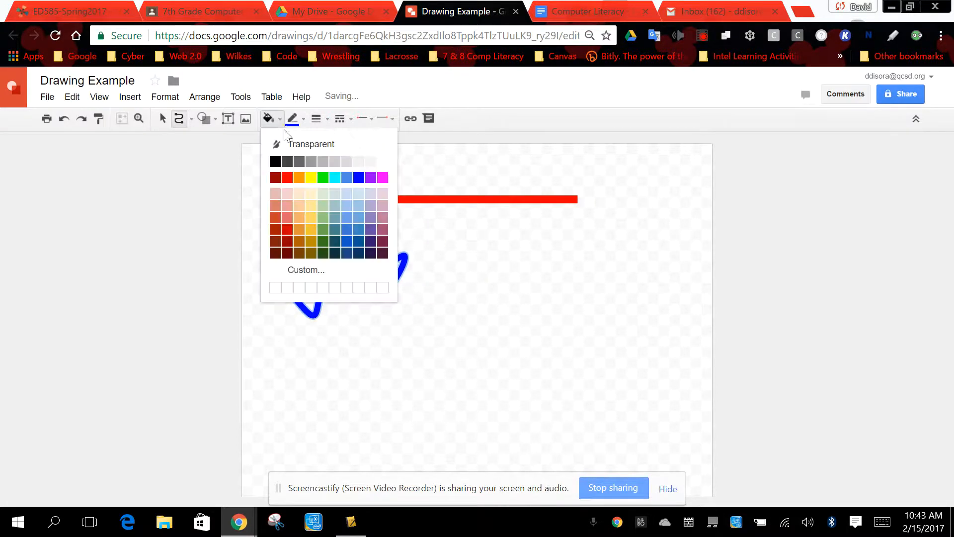
click(289, 180)
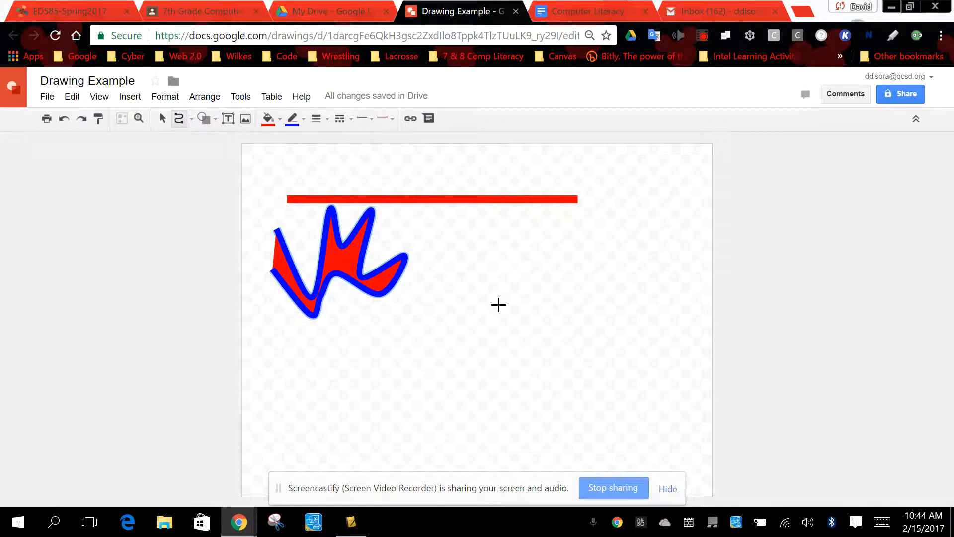
Delete the thick red line and the red-filled curved shape from the canvas
click(162, 119)
click(411, 199)
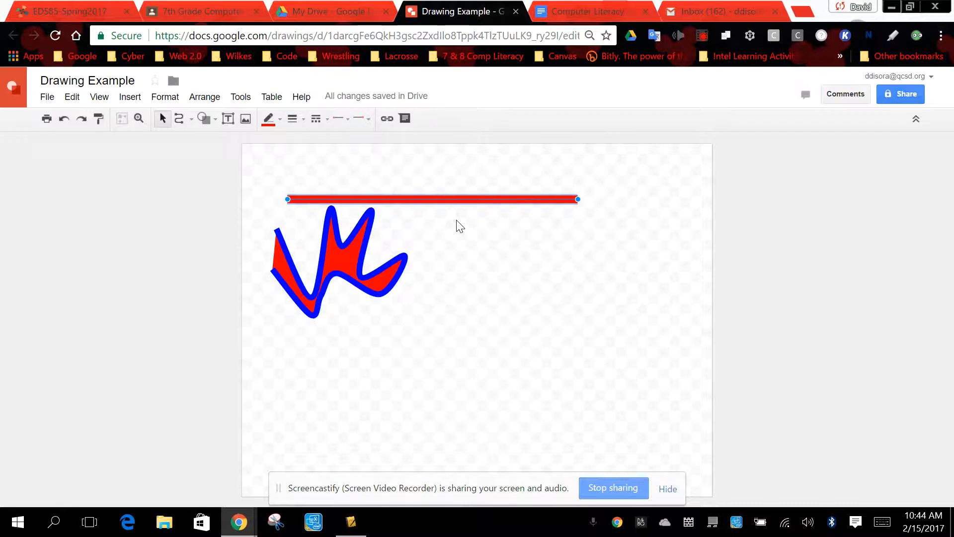
key(Delete)
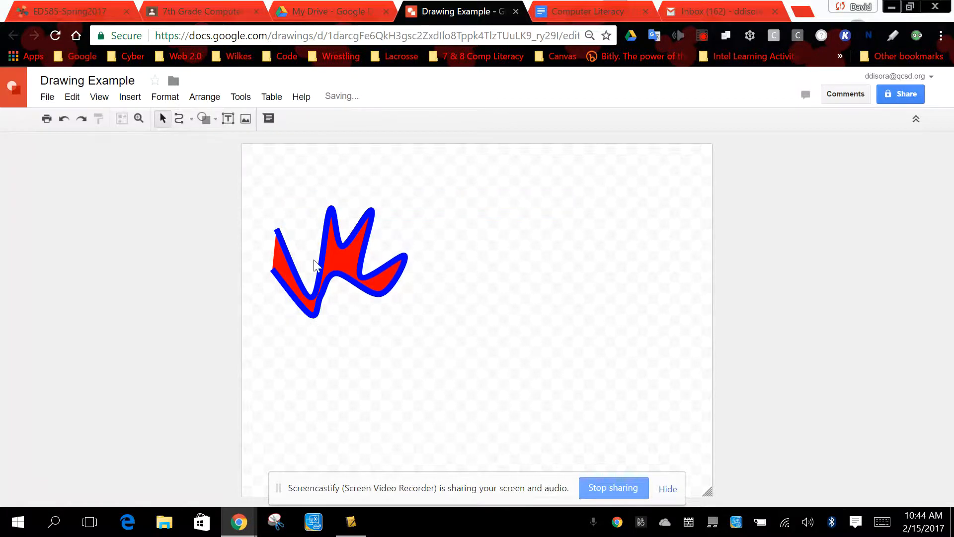
click(334, 253)
key(Delete)
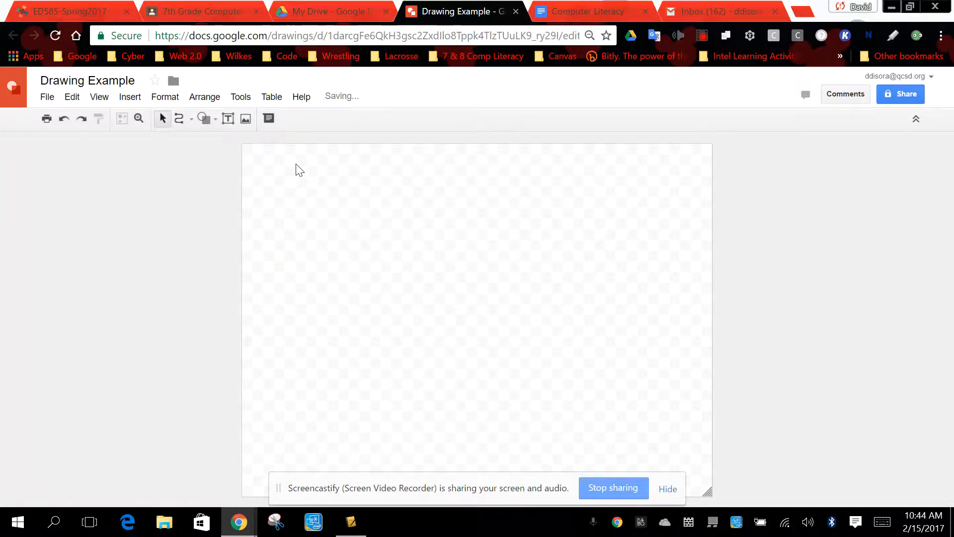
Draw an open three-segment zigzag with the Polyline tool in the upper-left area of the canvas
click(193, 118)
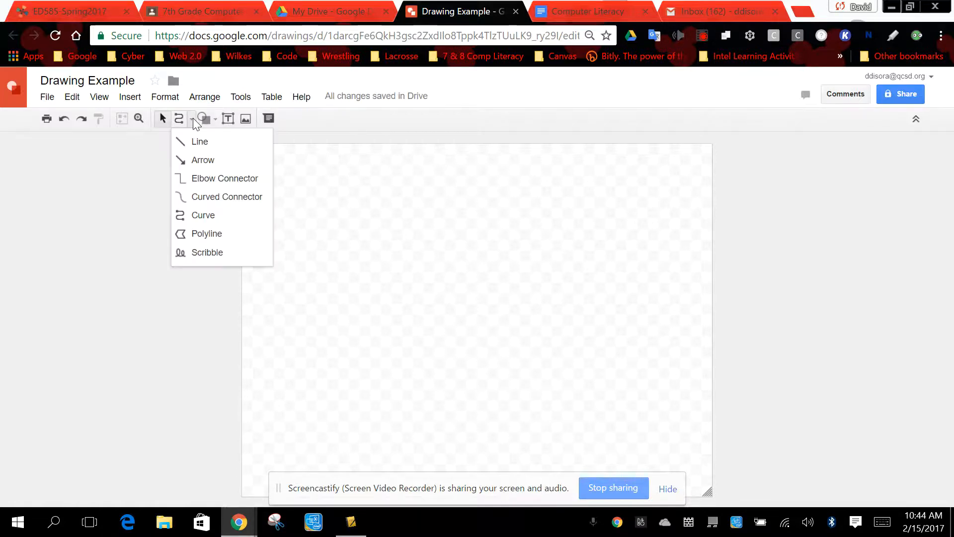
click(231, 236)
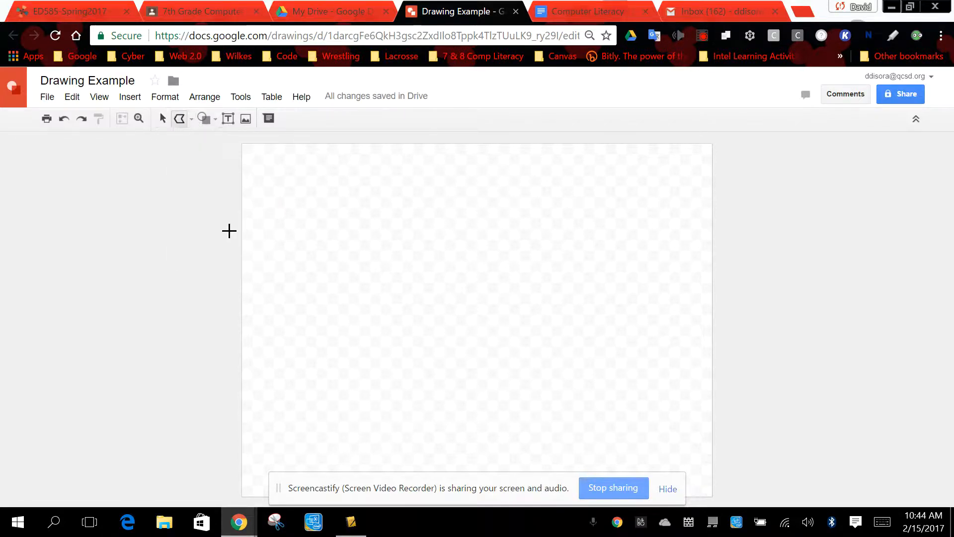
click(286, 166)
click(283, 260)
click(332, 194)
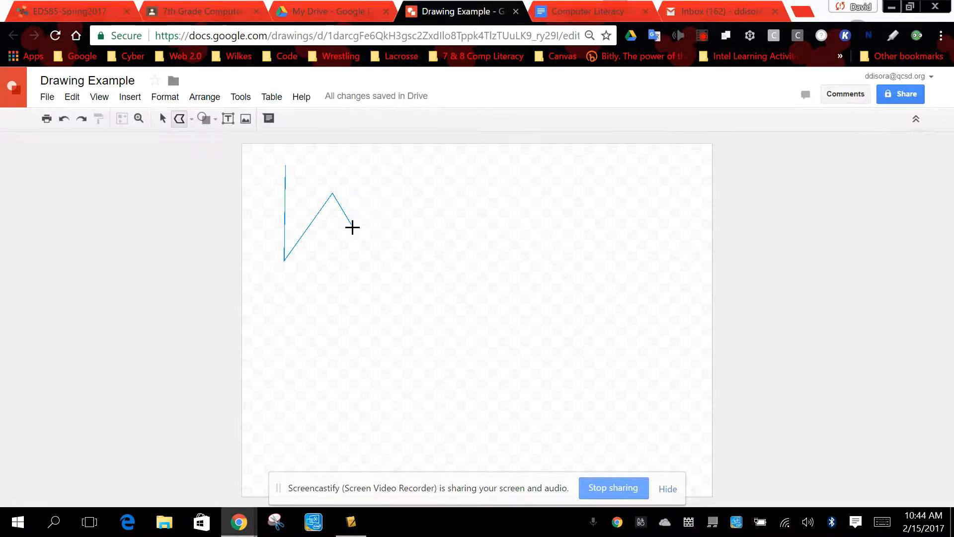
double_click(352, 227)
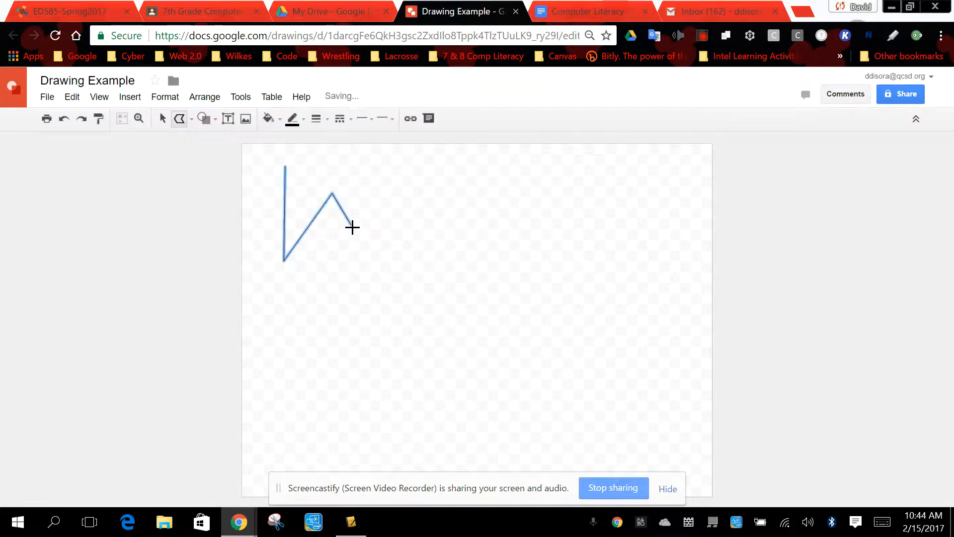
Draw a closed, irregular seven-point polygon with the Polyline tool just below the open zigzag
click(362, 243)
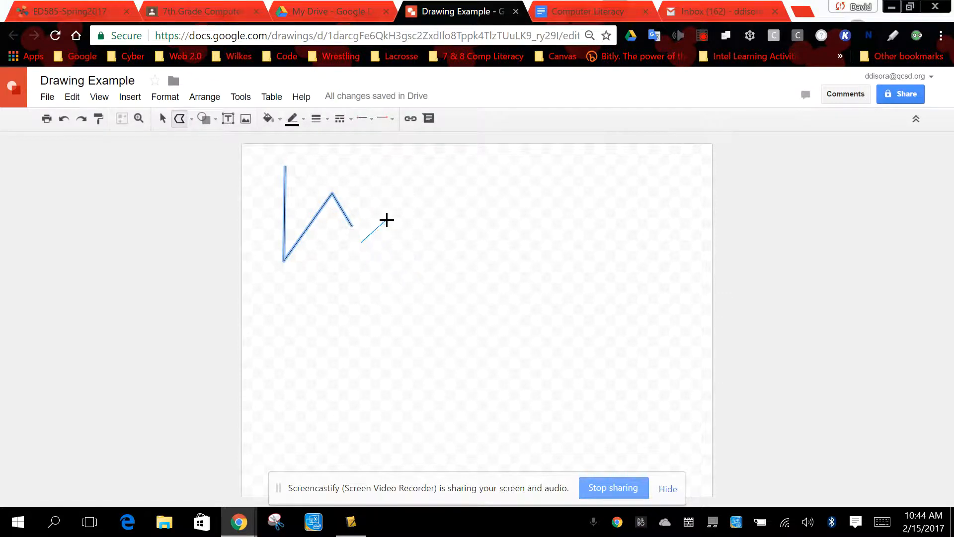
click(402, 260)
click(384, 299)
click(331, 279)
click(364, 256)
click(309, 253)
click(326, 219)
click(361, 242)
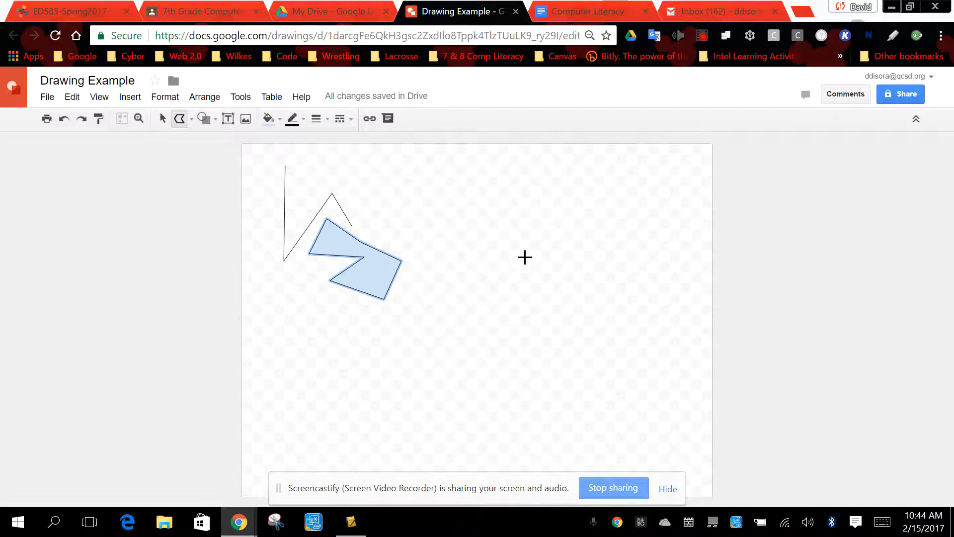
Draw a rectangle to the right of the closed polygon as the front wall of a house
click(214, 121)
mouse_move(233, 144)
click(306, 149)
mouse_move(465, 219)
mouse_down()
mouse_move(469, 266)
mouse_move(554, 276)
mouse_move(561, 293)
mouse_up()
click(355, 171)
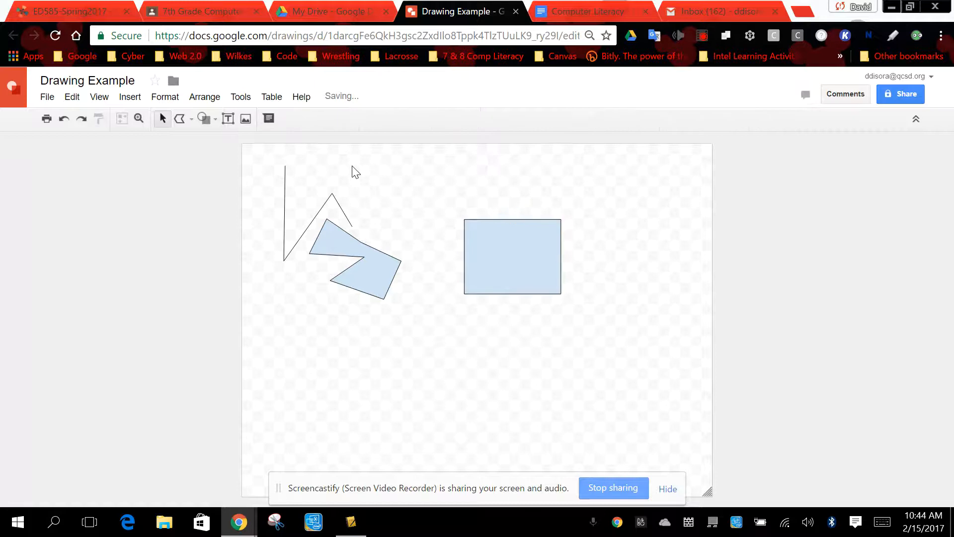
Draw a trapezoid about as tall as the rectangle, starting at the rectangle's upper-right corner
click(216, 119)
mouse_move(256, 145)
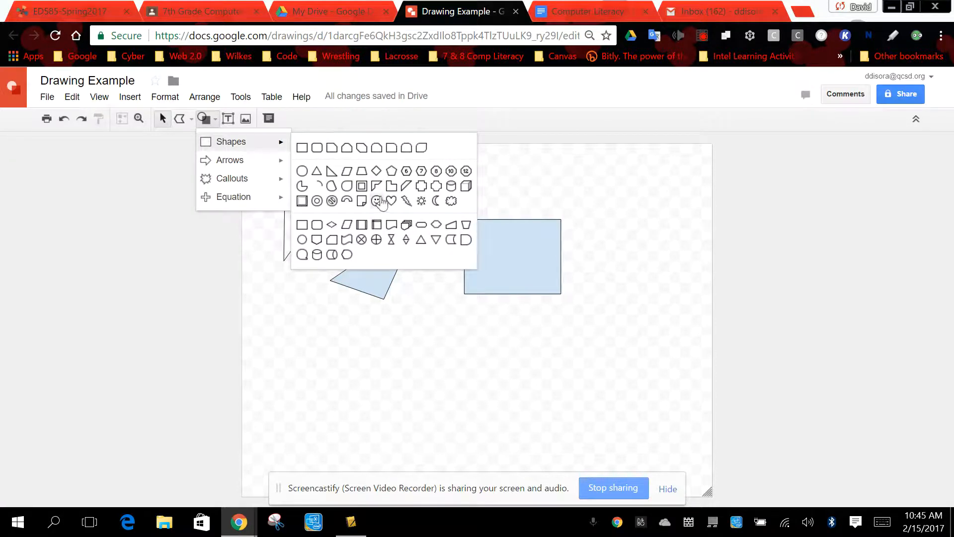
click(362, 173)
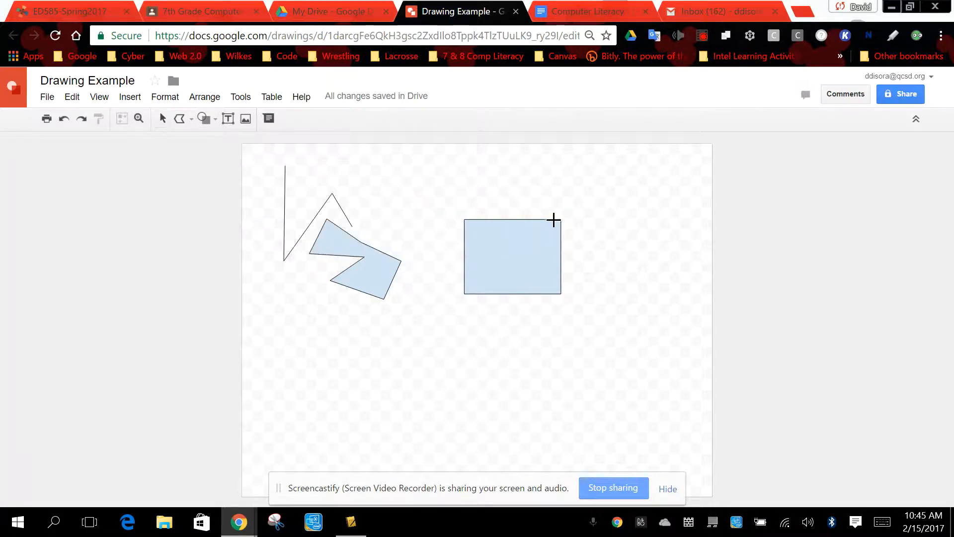
drag(561, 218, 642, 292)
Rotate the trapezoid clockwise 90° and fit its wide side flush against the rectangle's right edge at matching height
click(203, 98)
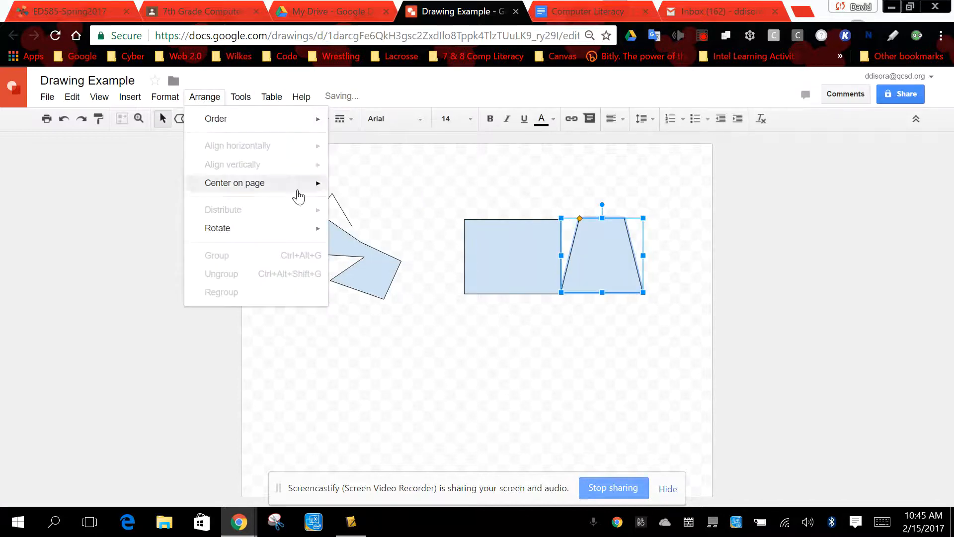
mouse_move(297, 234)
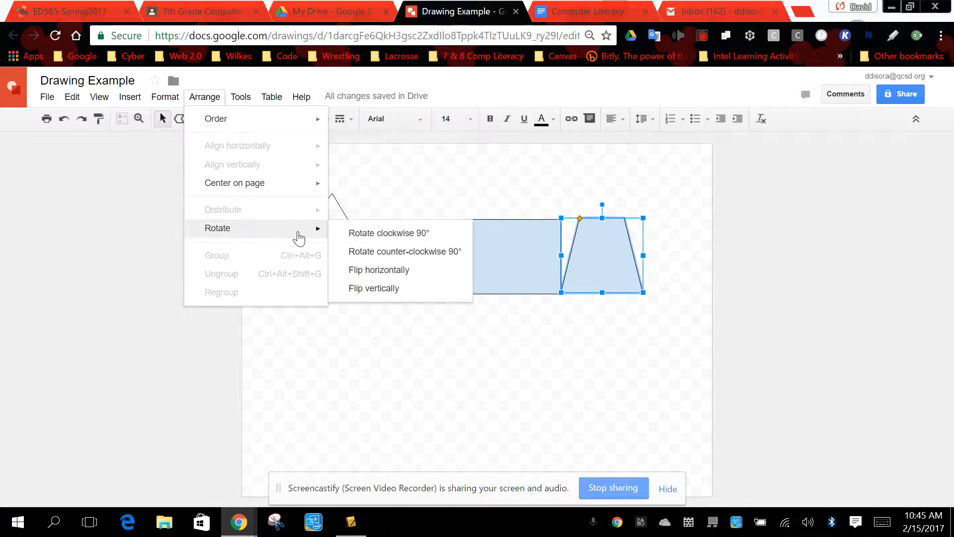
click(391, 240)
drag(596, 258, 592, 258)
drag(598, 216, 600, 222)
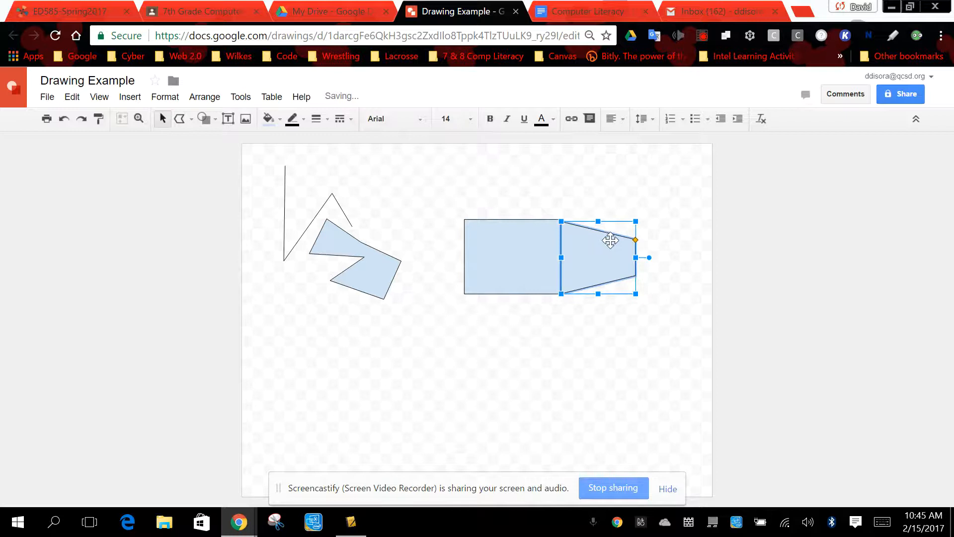
click(585, 341)
click(590, 254)
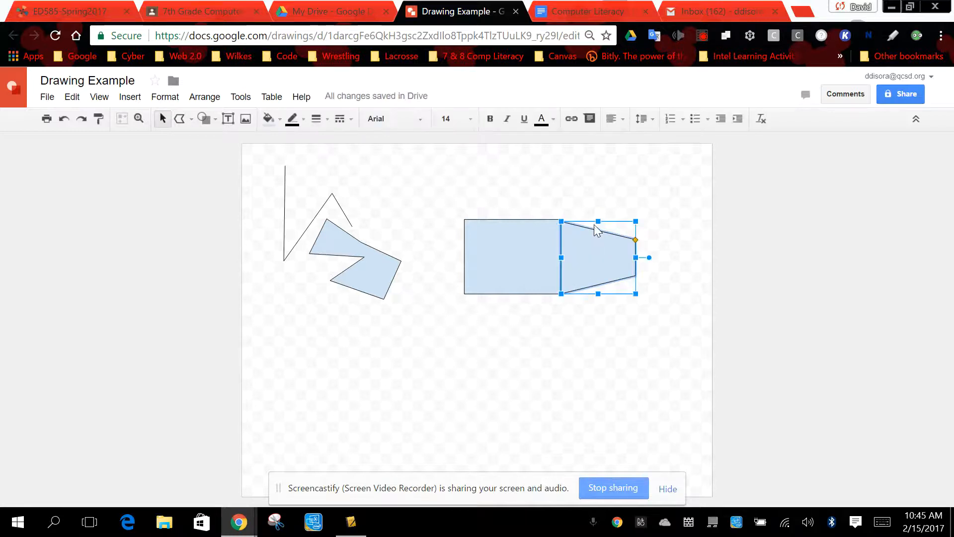
drag(598, 216, 600, 215)
click(585, 206)
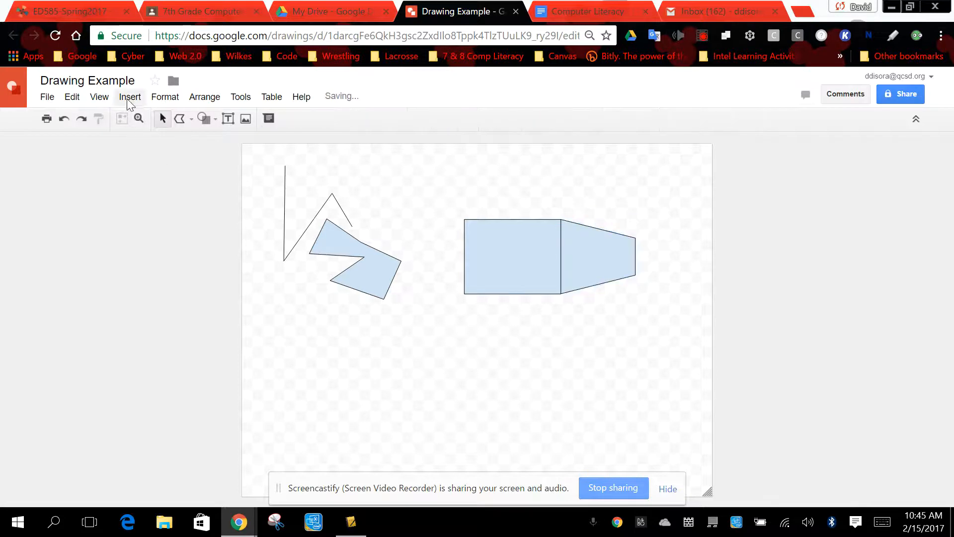
Draw a triangle as wide as the rectangle and seat it on the rectangle's top edge as a gable
click(212, 121)
mouse_move(254, 148)
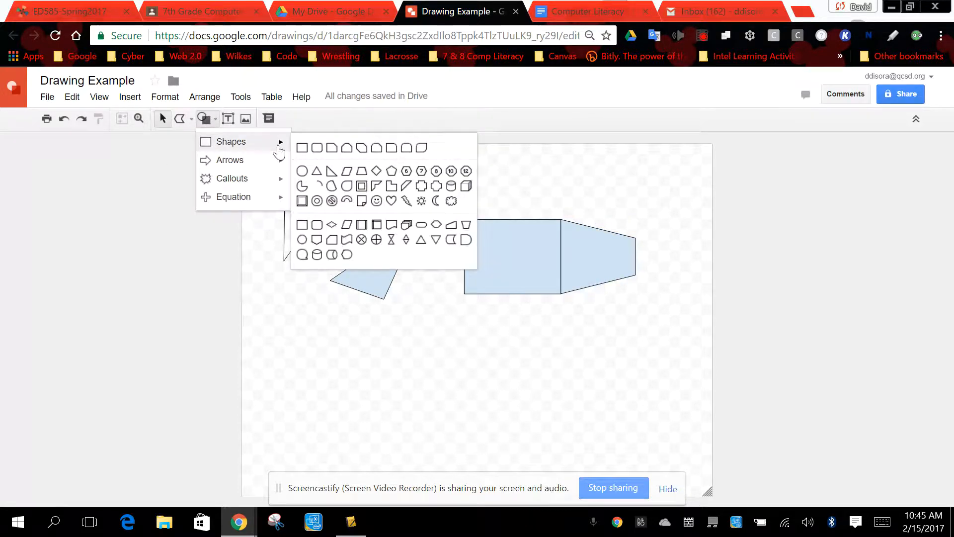
click(322, 172)
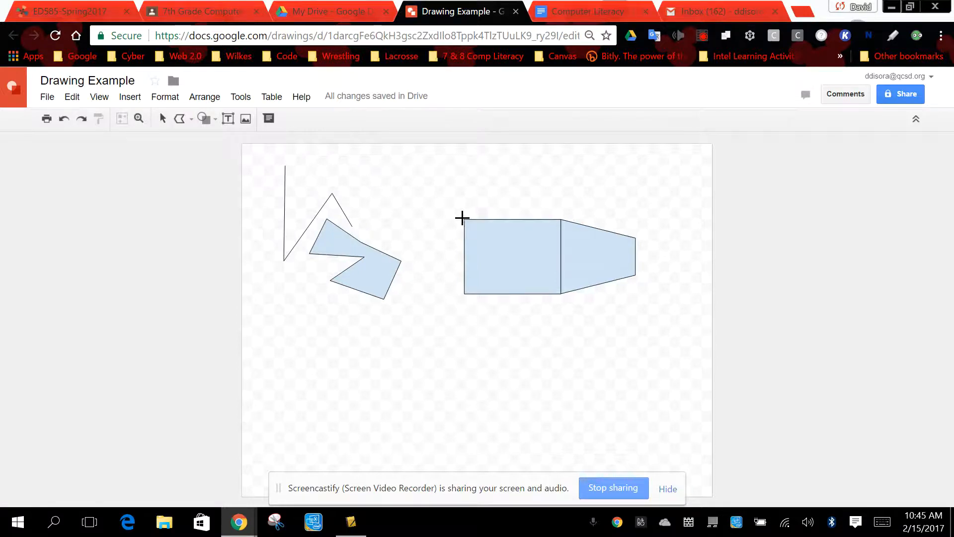
drag(464, 218, 562, 179)
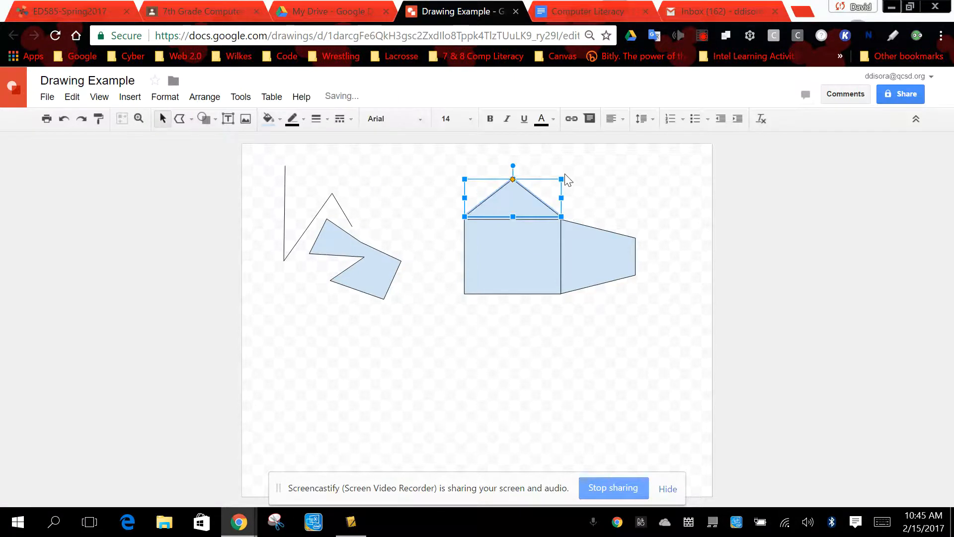
key(Down)
Fill the triangular gable with black
click(269, 118)
click(276, 162)
click(653, 192)
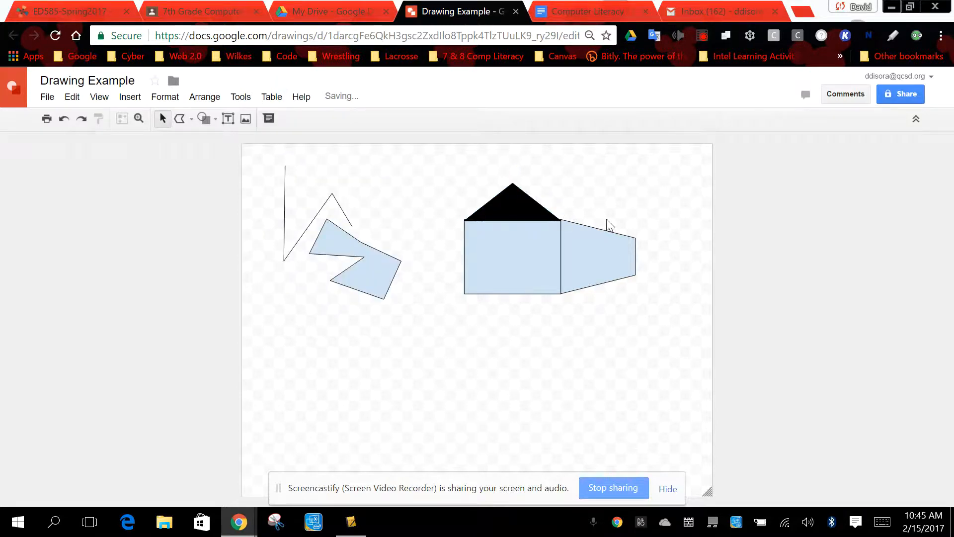
Draw a closed four-sided side roof with the Polyline tool, from the gable's peak along the trapezoid's top edge
click(191, 119)
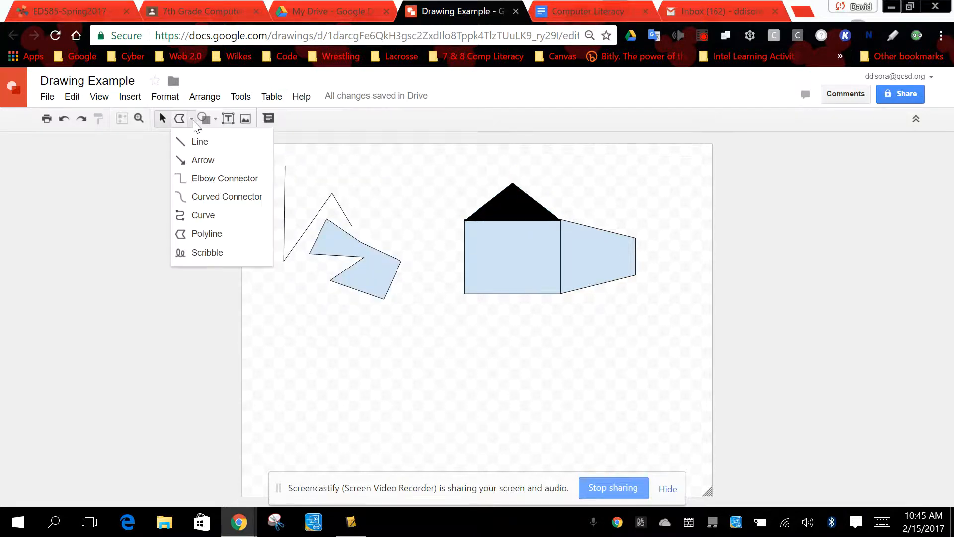
click(207, 234)
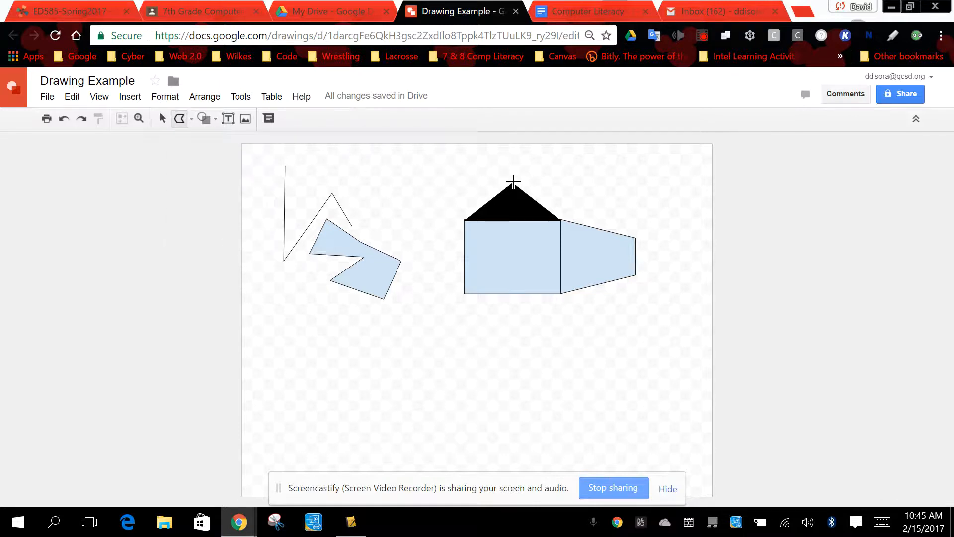
click(512, 183)
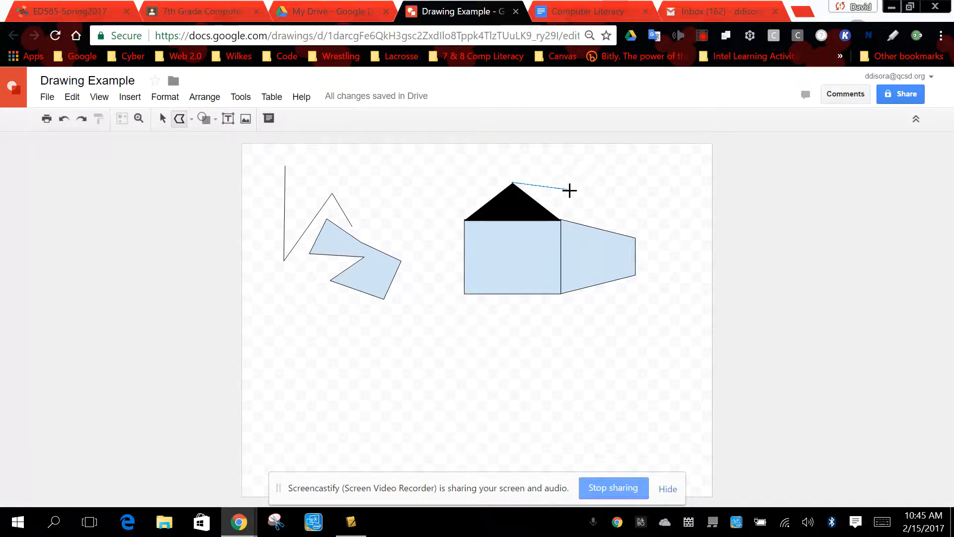
click(612, 212)
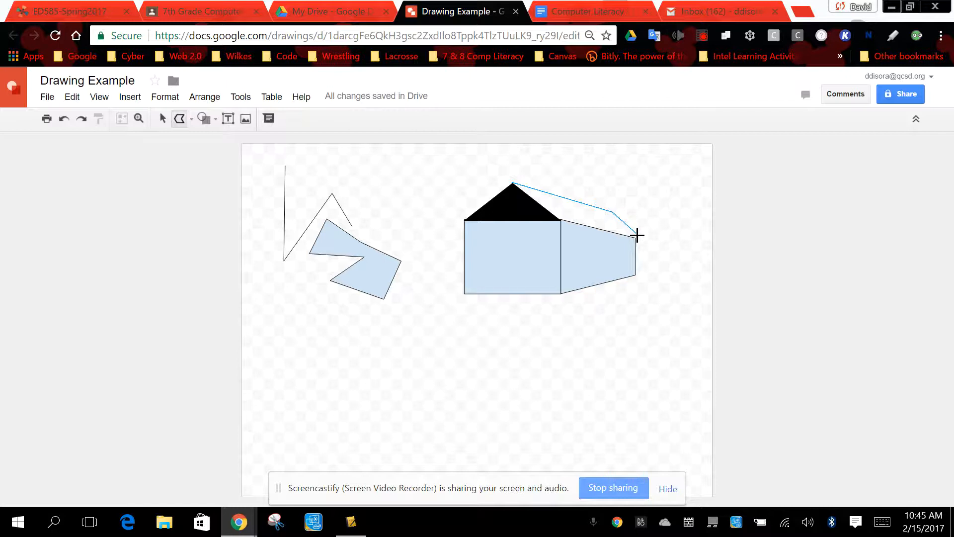
click(559, 221)
click(511, 184)
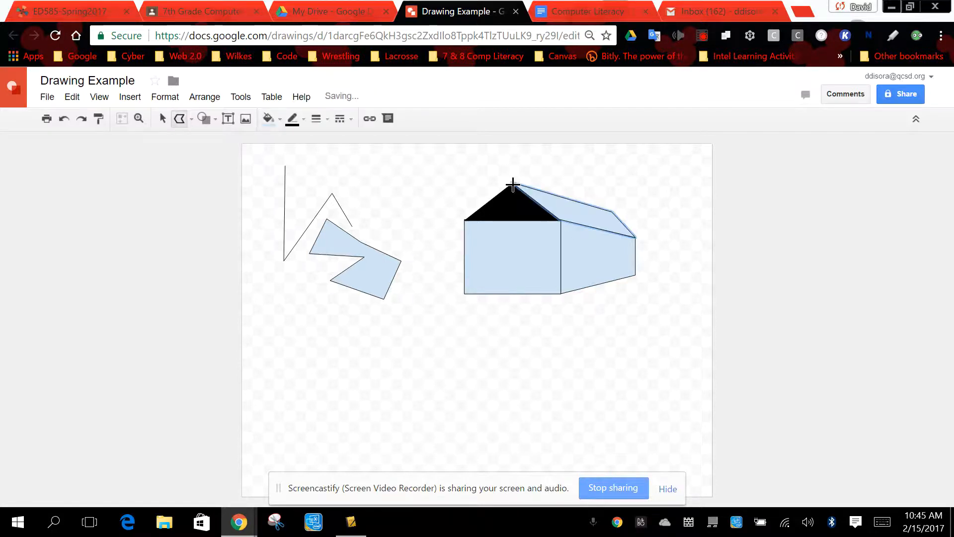
Fill the side roof polygon with black
click(268, 119)
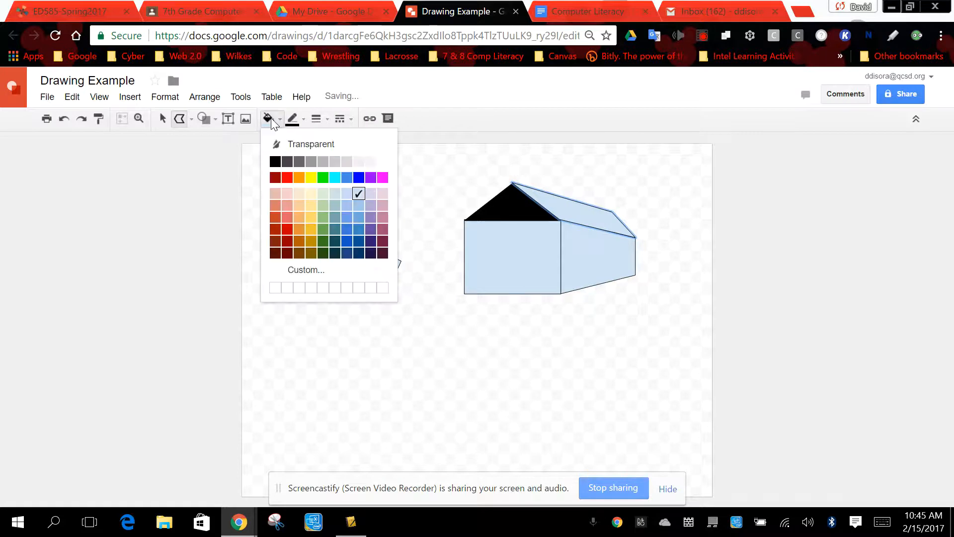
click(275, 160)
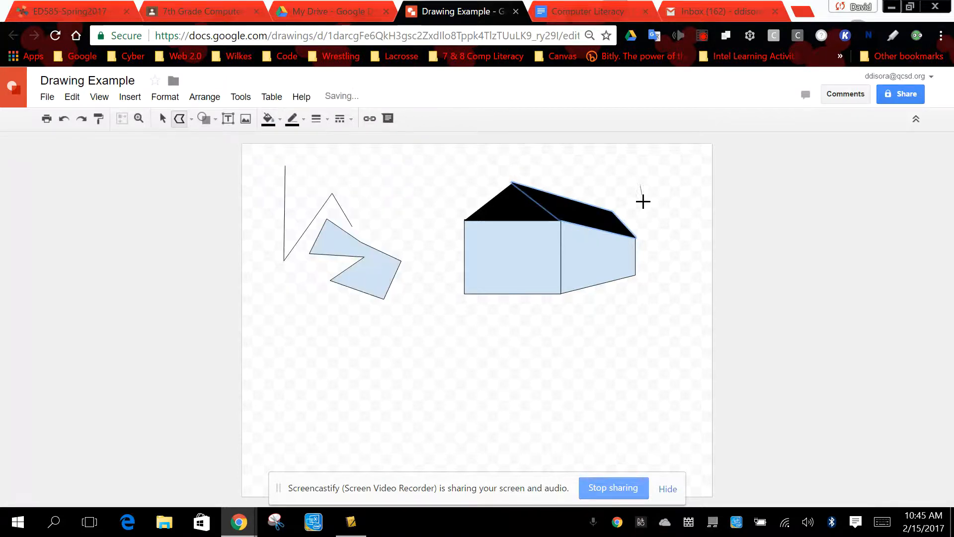
double_click(639, 196)
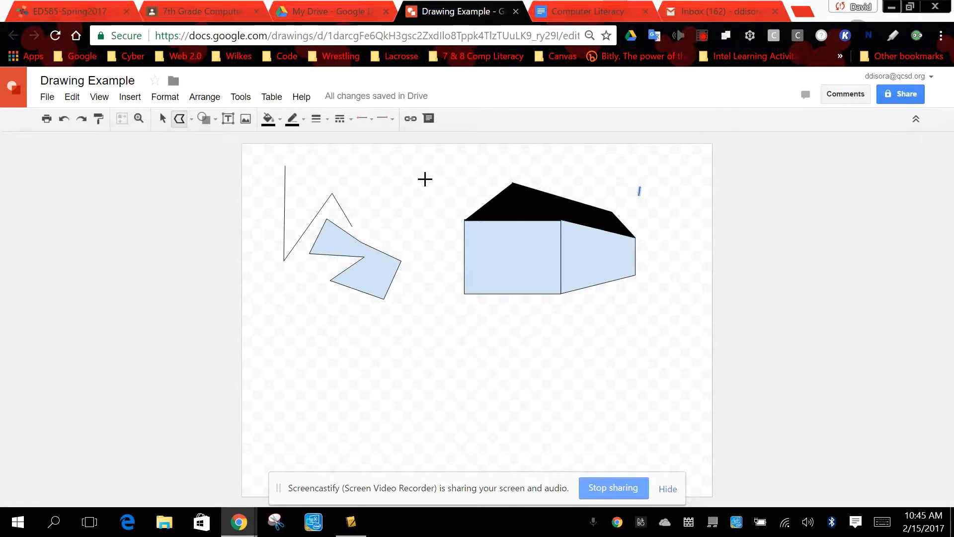
Draw a long looping line with the Scribble tool across the canvas below the shapes and colour it yellow
click(192, 120)
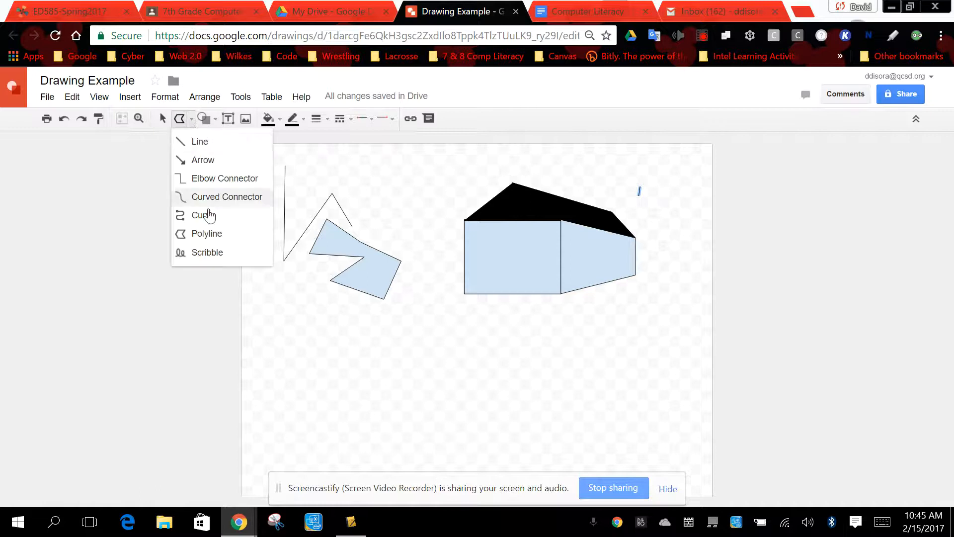
click(218, 254)
mouse_move(284, 305)
mouse_down()
mouse_move(318, 329)
mouse_move(308, 363)
mouse_move(365, 354)
mouse_move(392, 333)
mouse_move(394, 356)
mouse_move(450, 378)
mouse_move(442, 328)
mouse_move(422, 309)
mouse_move(429, 294)
mouse_move(467, 343)
mouse_move(533, 317)
mouse_move(521, 373)
mouse_move(540, 362)
mouse_move(670, 357)
mouse_move(643, 317)
mouse_move(497, 348)
mouse_move(420, 335)
mouse_move(322, 287)
mouse_move(284, 304)
mouse_up()
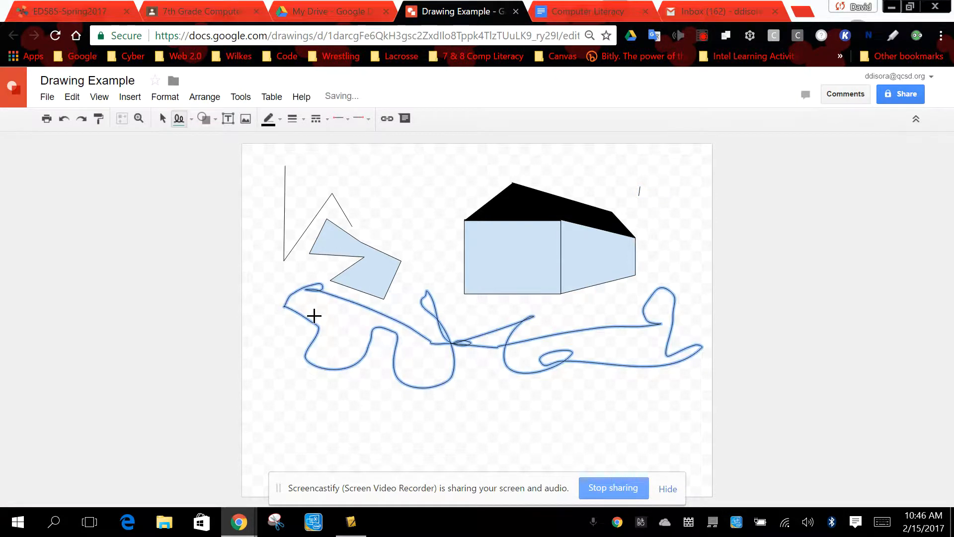
click(268, 120)
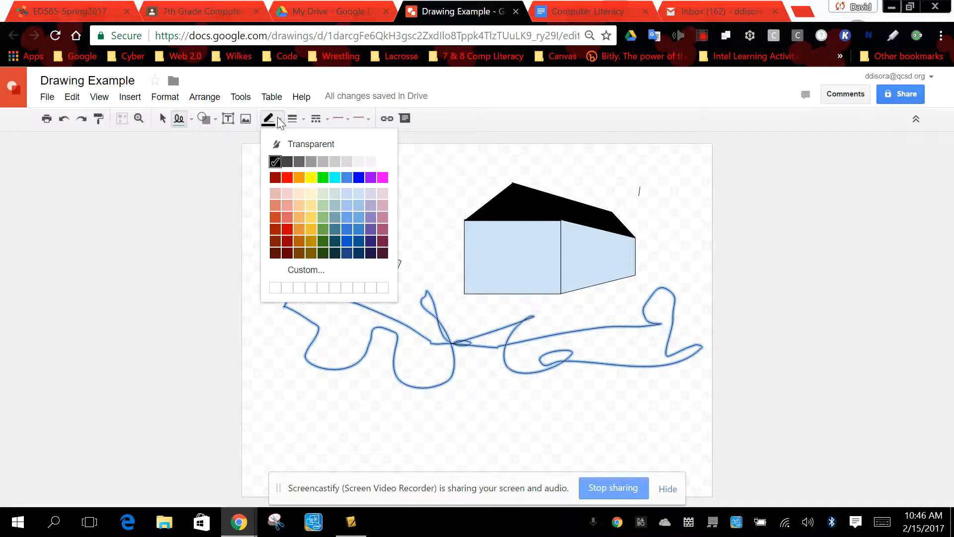
click(312, 177)
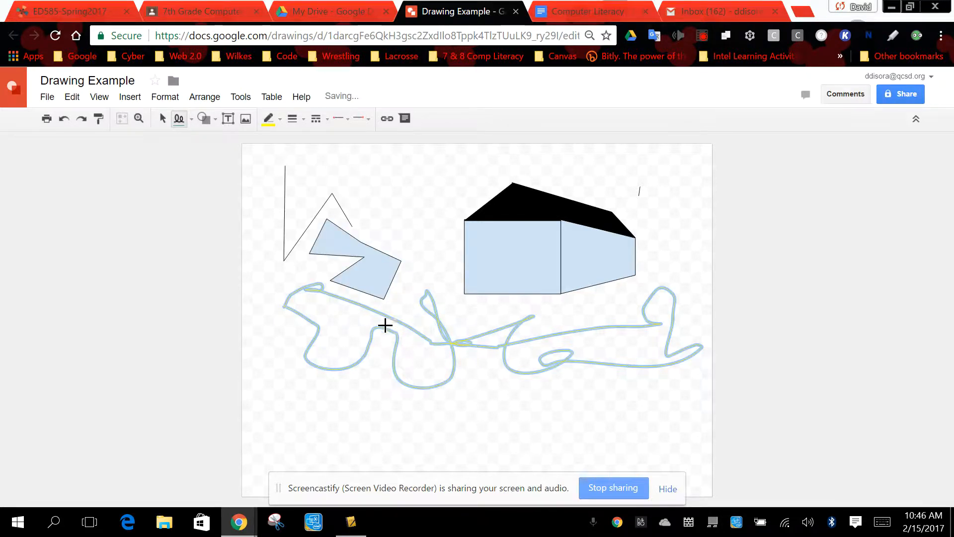
Delete the open zigzag polyline and the closed irregular polygon beside it
click(162, 118)
click(423, 341)
click(431, 314)
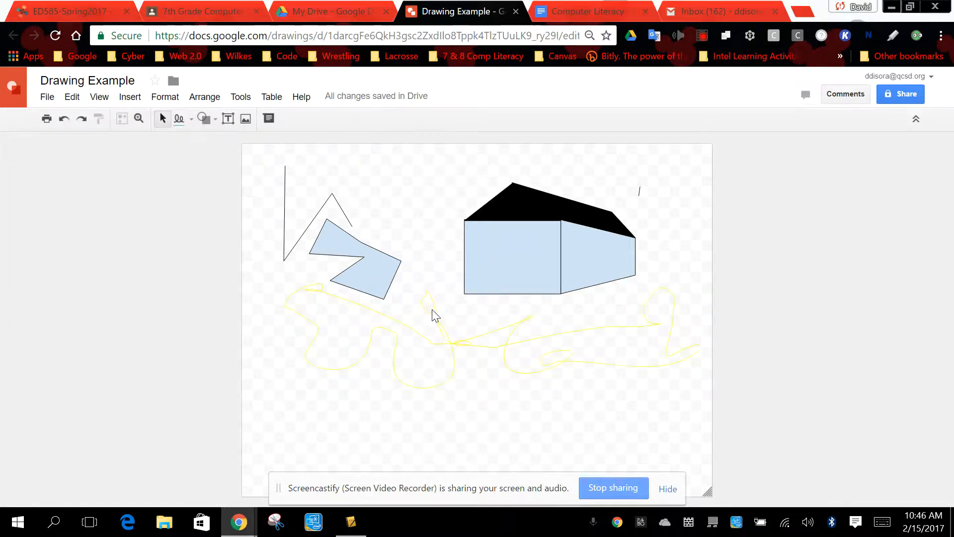
click(315, 219)
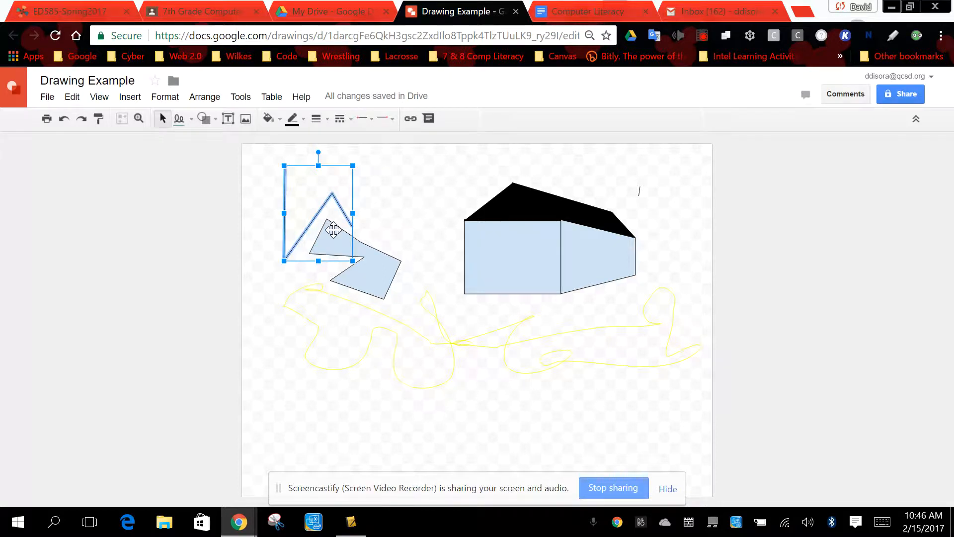
key(Delete)
click(368, 257)
key(Delete)
Delete all parts of the 3D house: the side roof, the gable, the front wall and the trapezoid side wall
click(544, 202)
key(Delete)
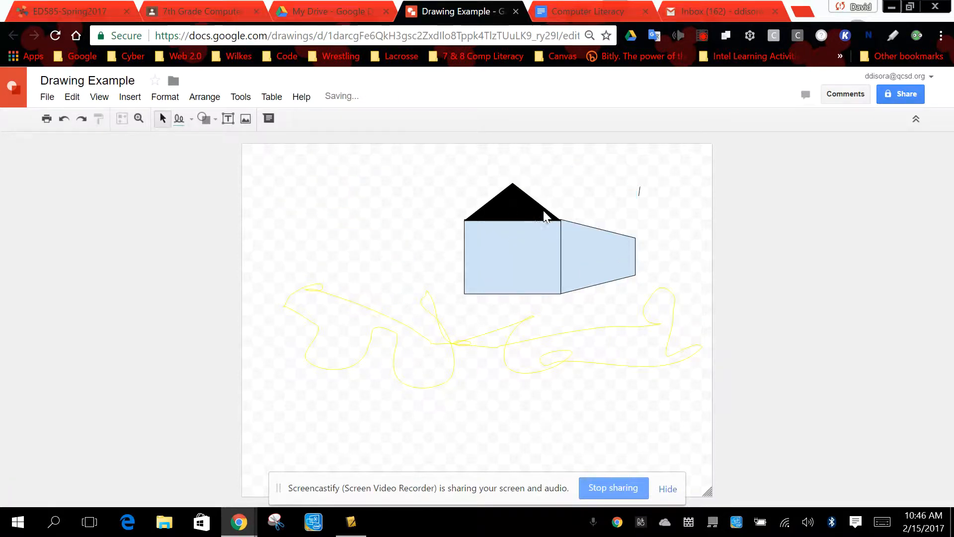
click(503, 204)
key(Delete)
click(537, 281)
key(Delete)
click(595, 268)
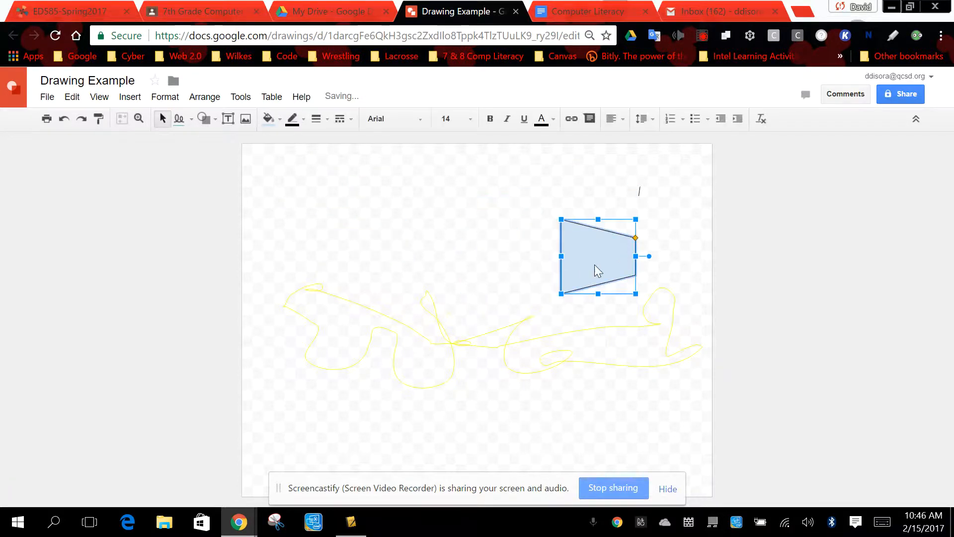
key(Delete)
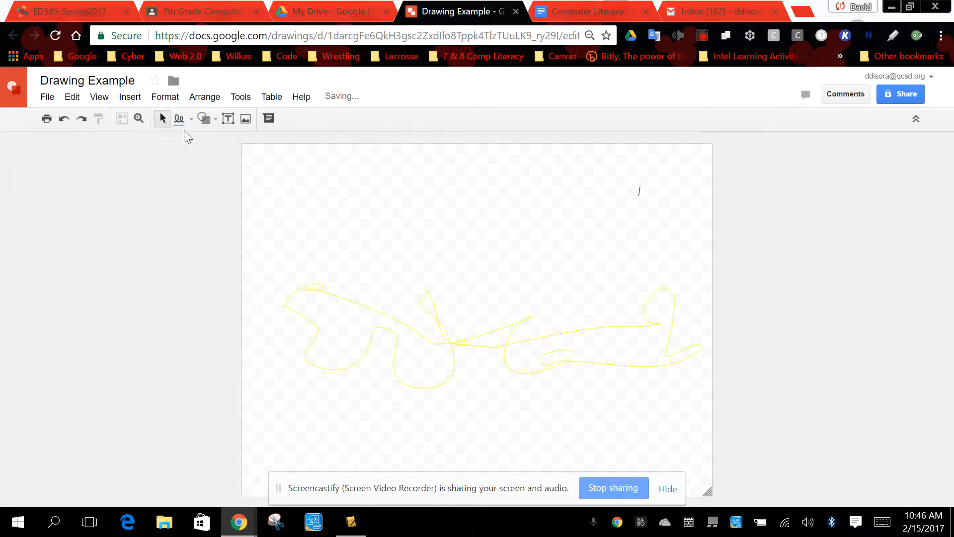
Draw a large rectangle in the middle of the canvas and move it down and left over the scribble
click(215, 119)
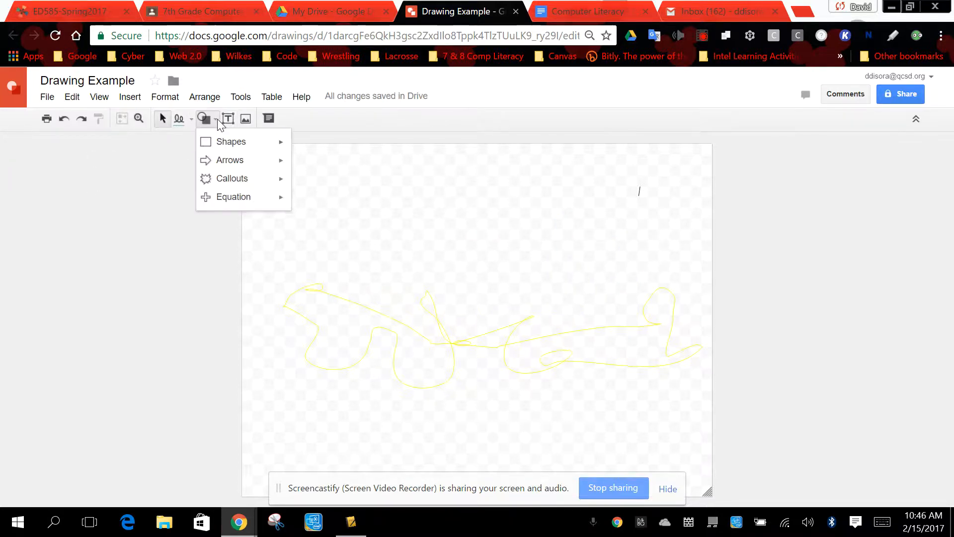
mouse_move(234, 149)
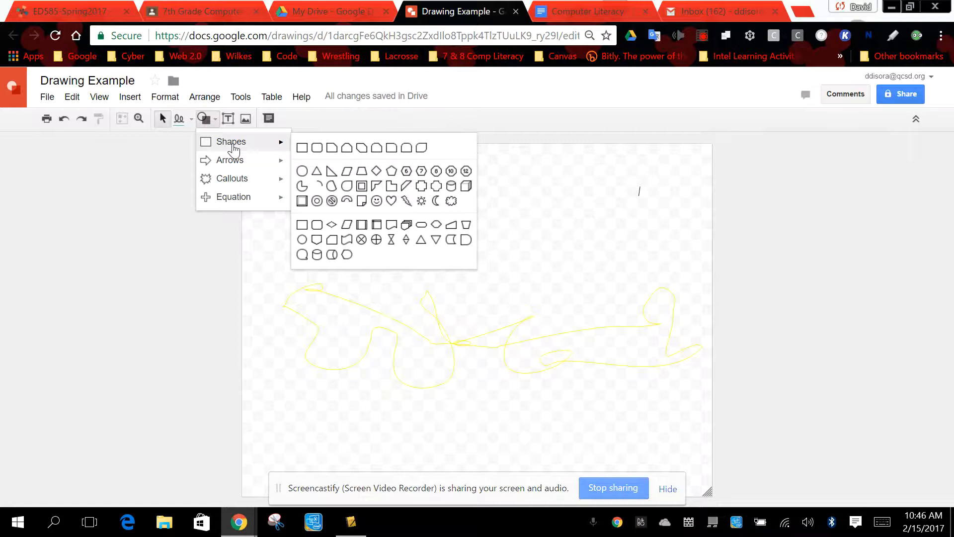
click(302, 148)
drag(389, 229, 538, 334)
drag(479, 293, 443, 328)
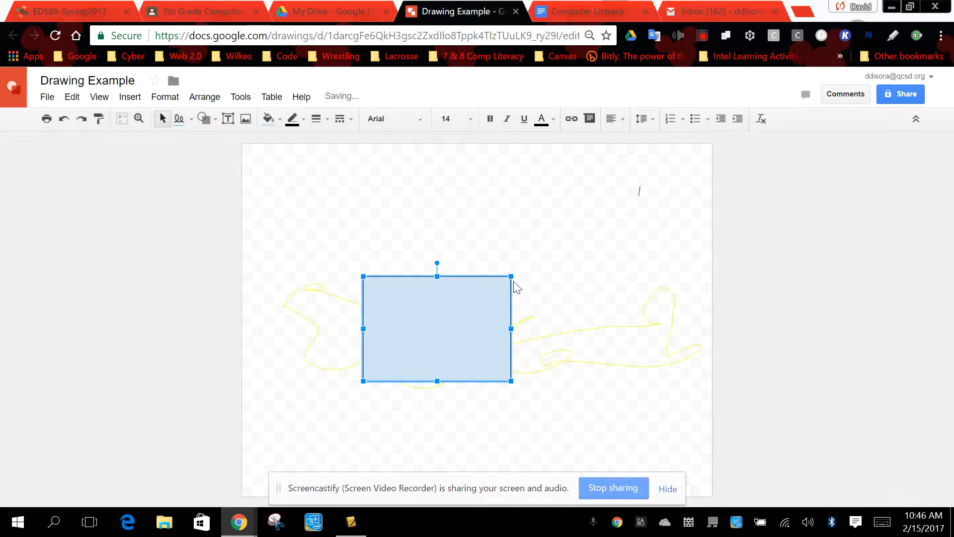
Try reducing the rectangle's height and its width from the side handles, undoing each resize
drag(435, 276, 436, 314)
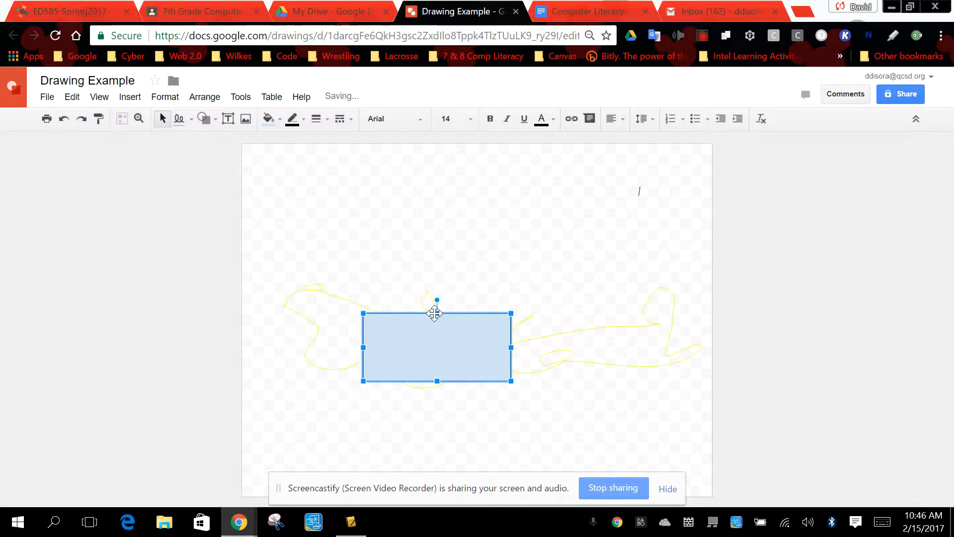
key(ctrl+z)
drag(511, 329, 447, 330)
key(ctrl+z)
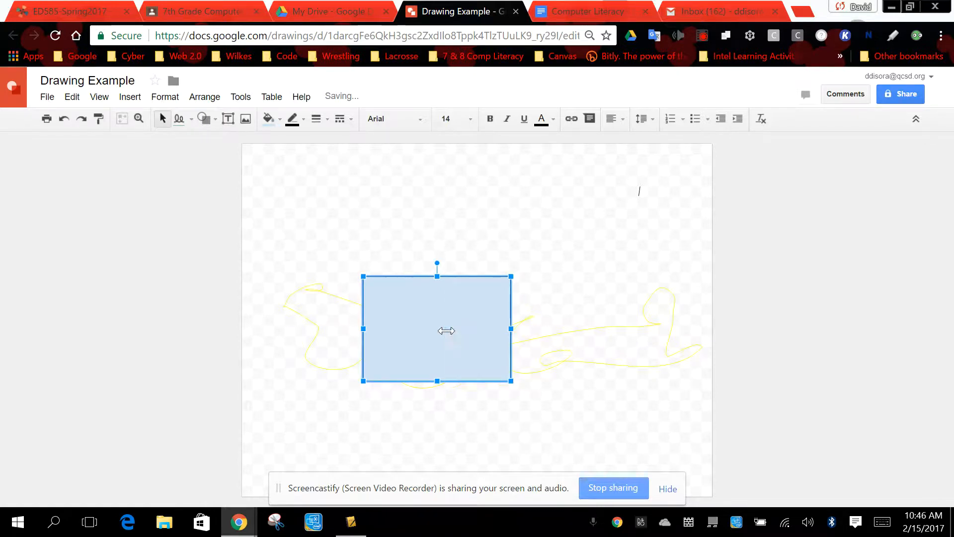
Enlarge the rectangle from its upper-right corner and move it to the left part of the canvas
mouse_move(512, 277)
mouse_down()
mouse_move(486, 294)
mouse_move(406, 305)
mouse_move(424, 311)
mouse_move(516, 260)
mouse_move(528, 267)
mouse_up()
click(563, 278)
click(494, 288)
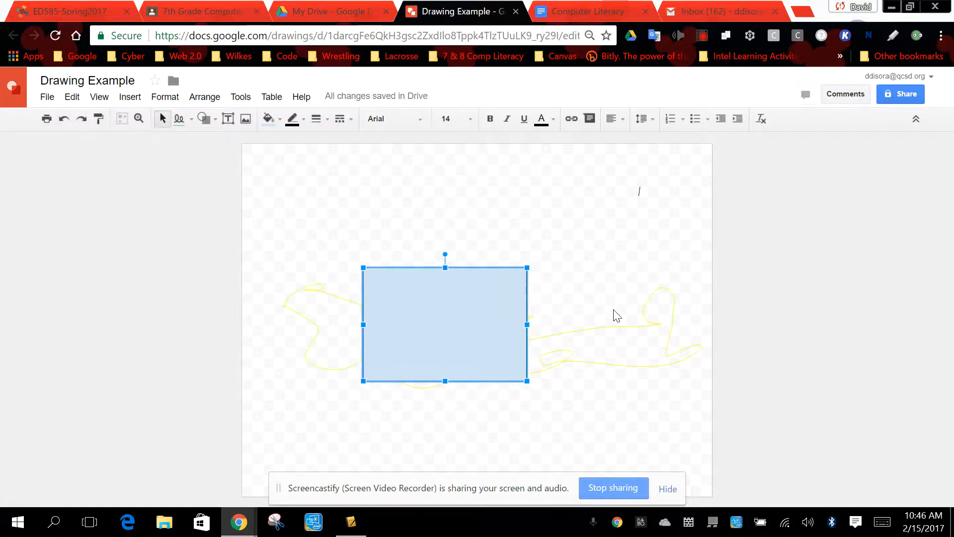
mouse_move(529, 266)
mouse_down()
mouse_move(486, 266)
mouse_move(428, 311)
mouse_move(542, 257)
mouse_up()
drag(508, 311, 448, 314)
click(587, 328)
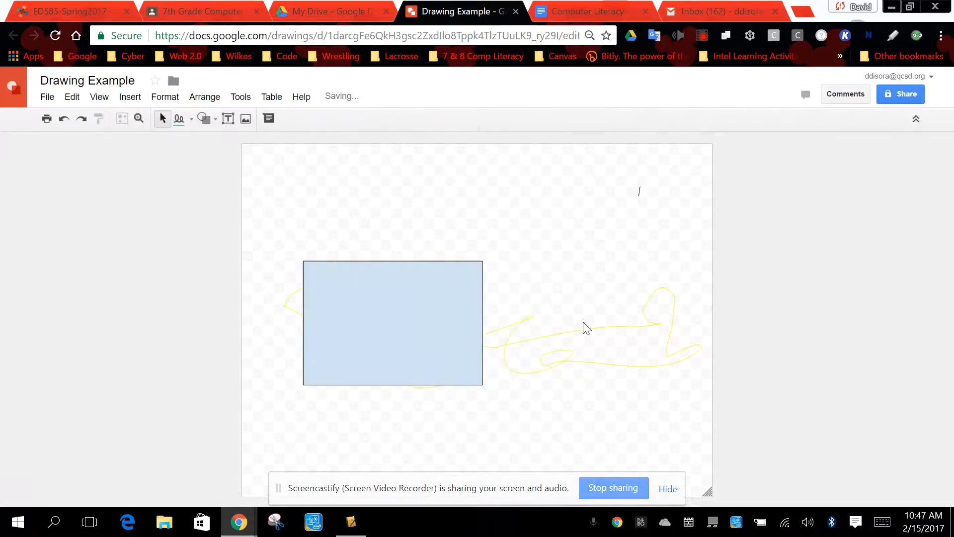
click(410, 309)
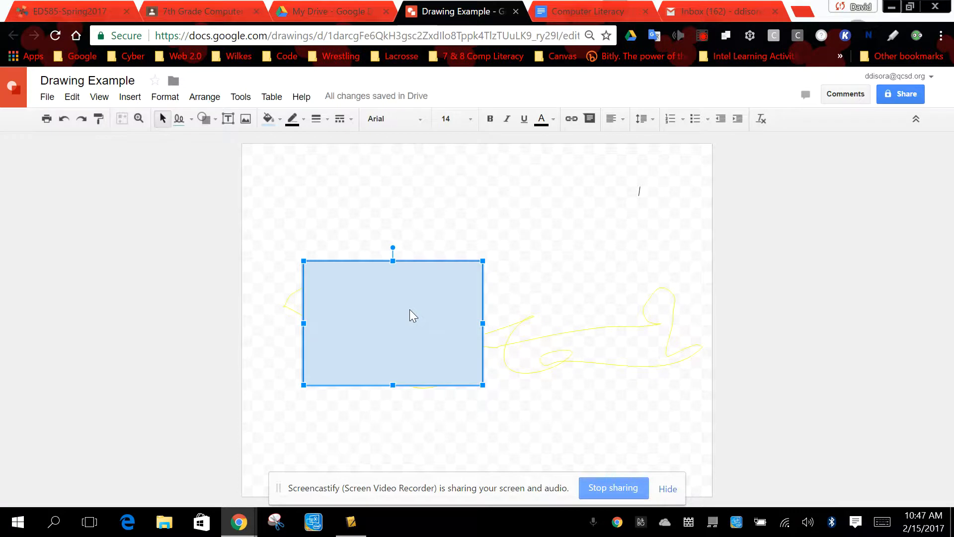
Draw a smaller rectangle against the large one's right side, with their bottom edges aligned
click(216, 121)
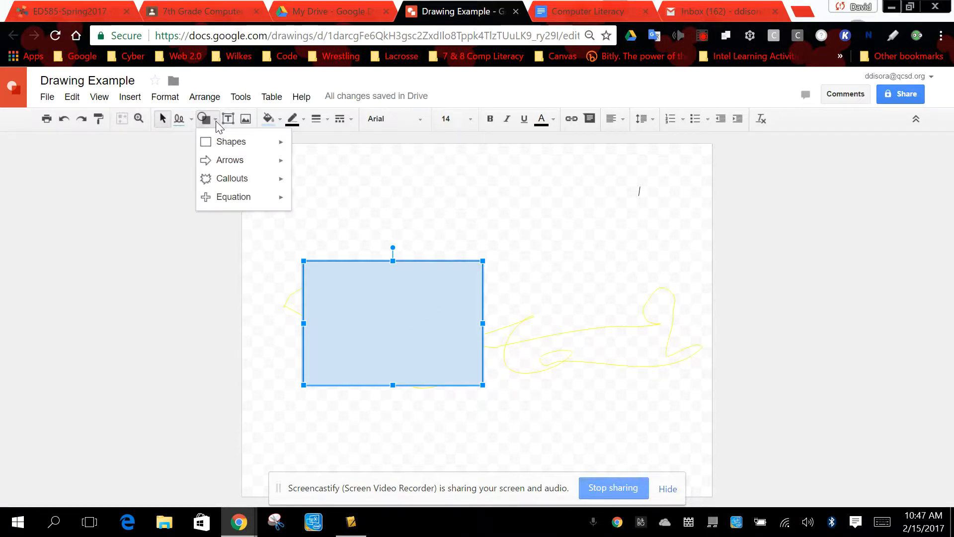
mouse_move(232, 146)
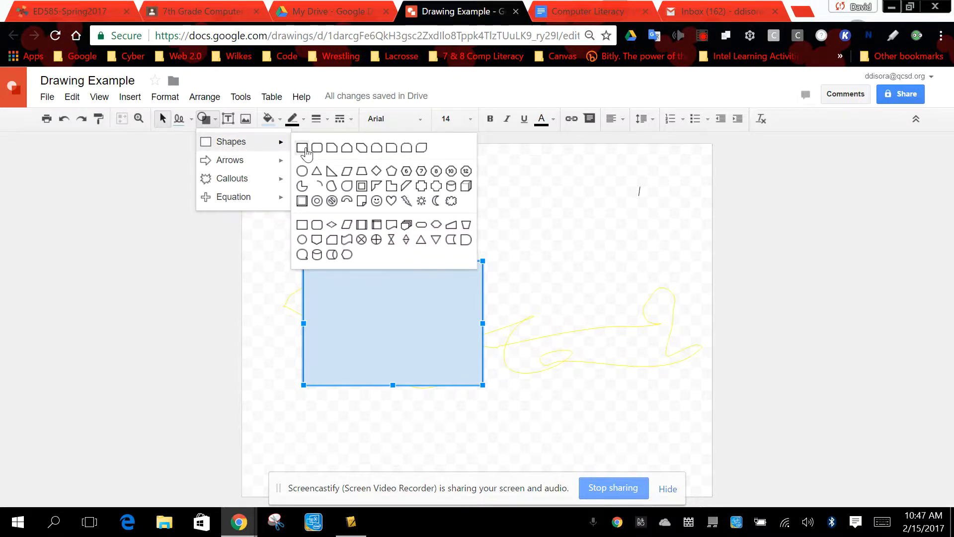
click(302, 148)
drag(482, 315, 590, 385)
click(329, 194)
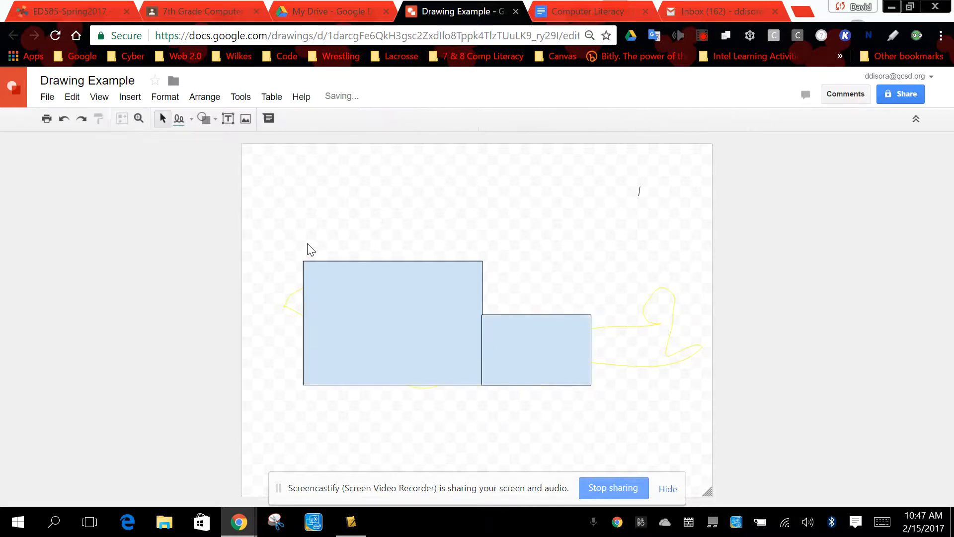
Draw a trapezoid roof on top of the large rectangle and narrow its top edge to steepen the slopes
click(215, 120)
mouse_move(247, 145)
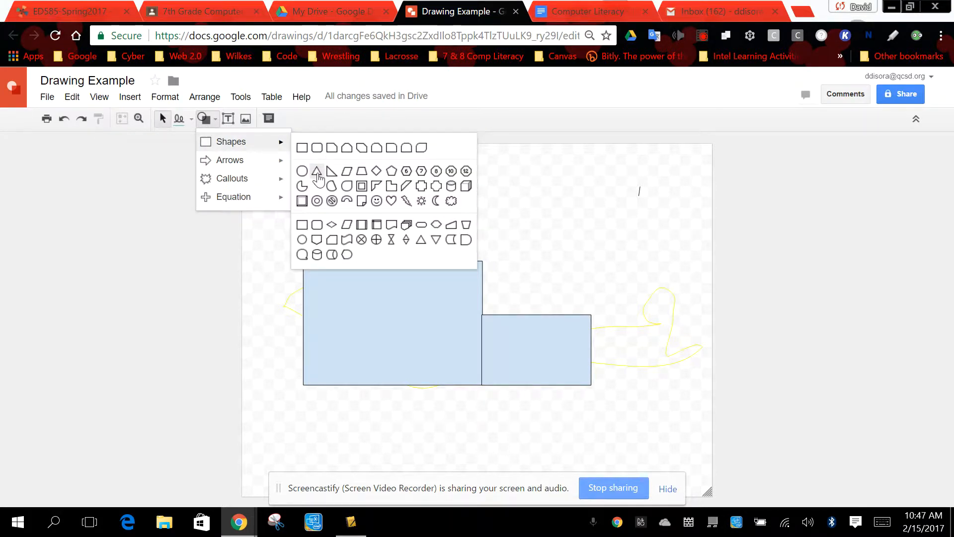
click(362, 172)
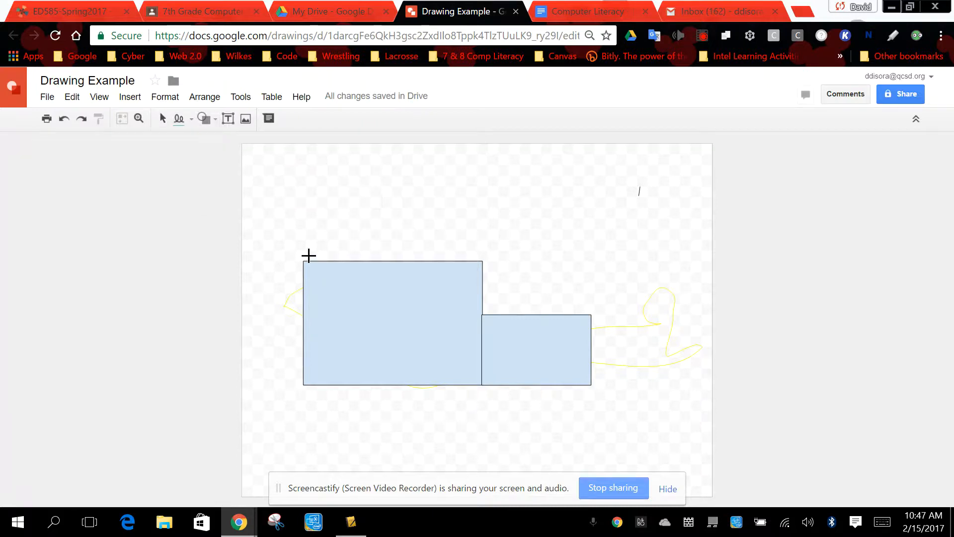
drag(300, 260, 487, 218)
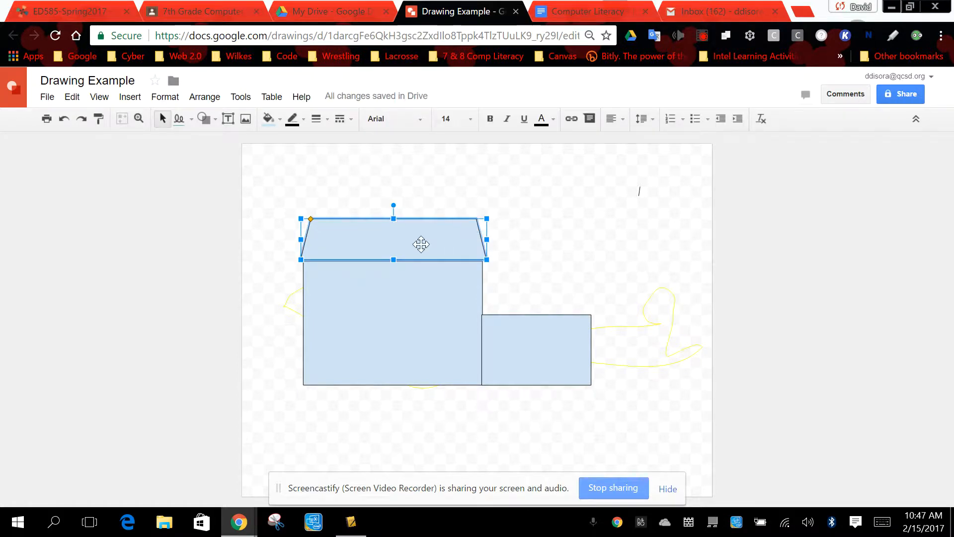
key(Left)
drag(311, 219, 353, 219)
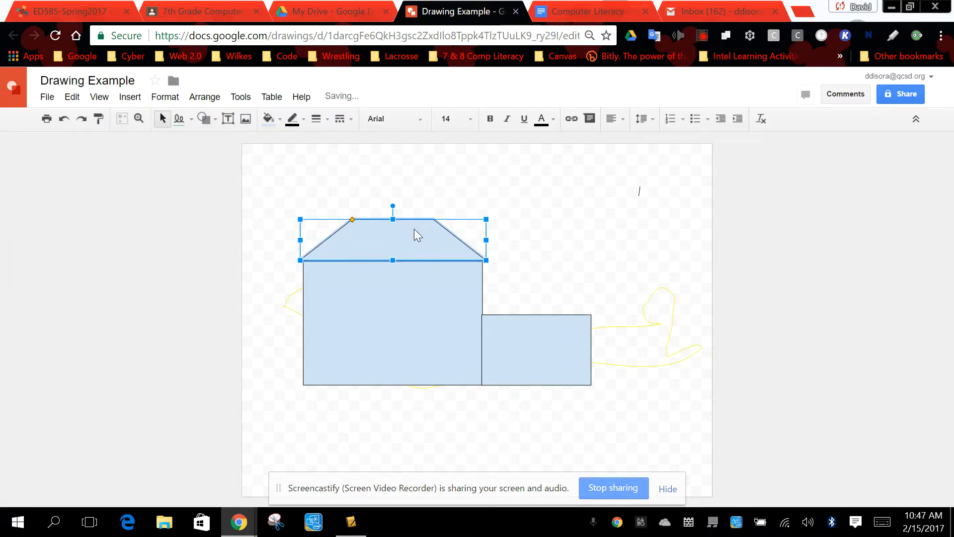
click(545, 259)
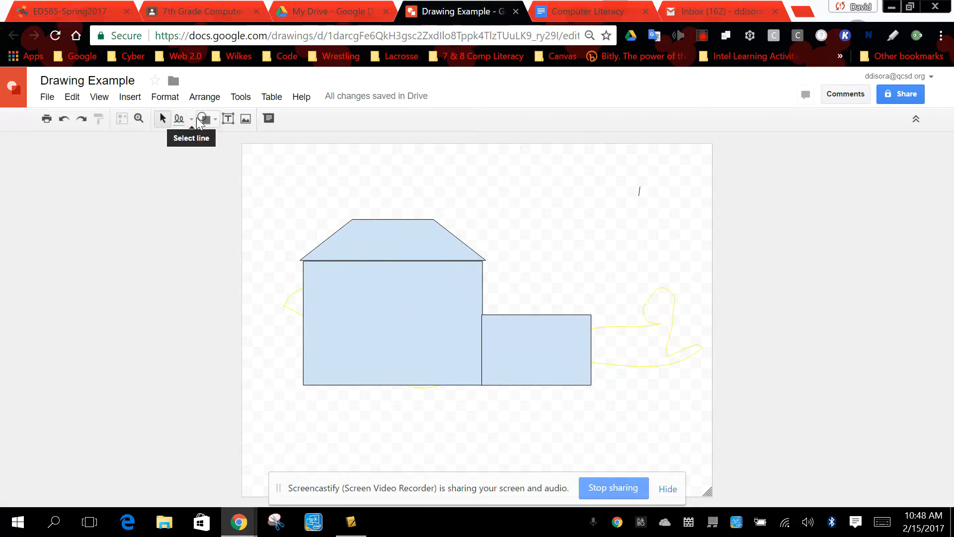
Draw a right-triangle roof over the small rectangle, slightly overhanging its outer edge, and fill it with black
click(217, 119)
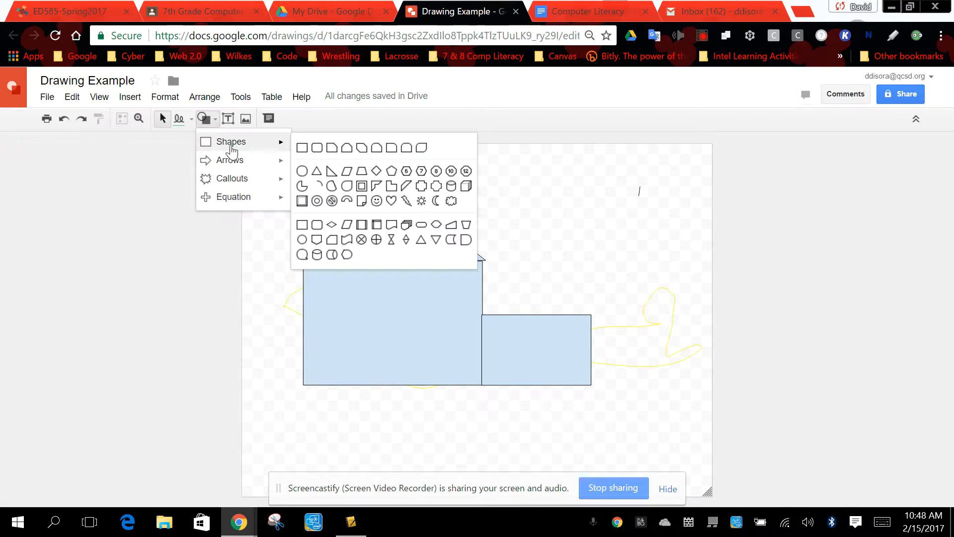
click(332, 172)
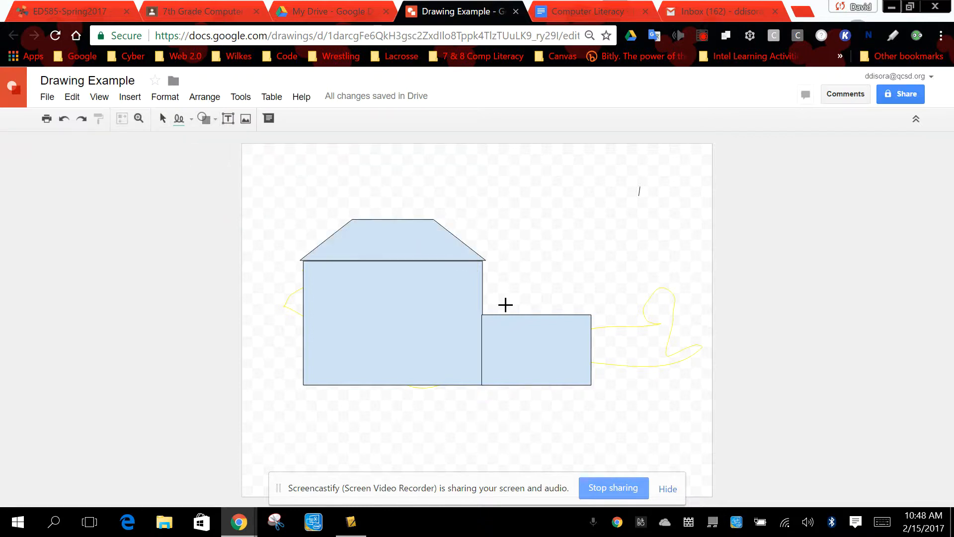
drag(482, 279, 597, 315)
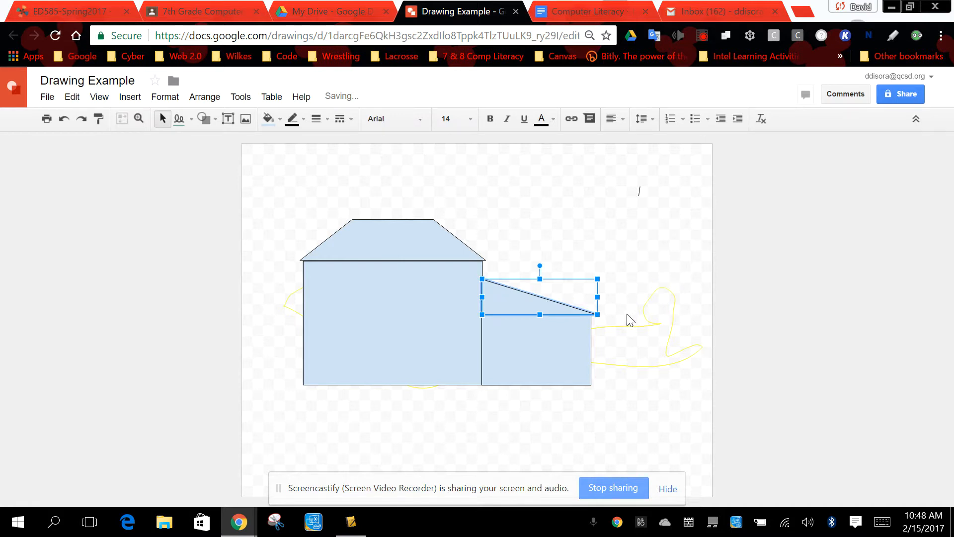
click(279, 120)
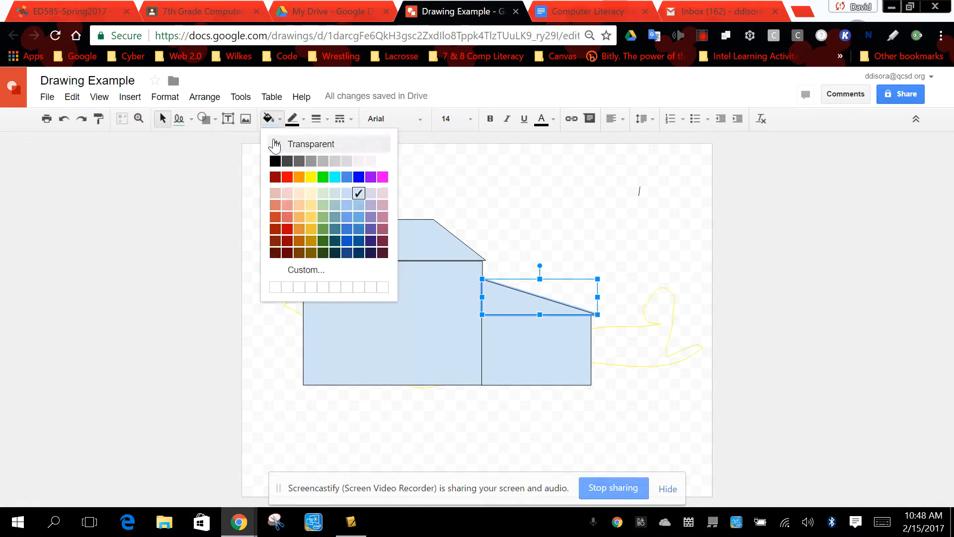
click(275, 160)
click(612, 238)
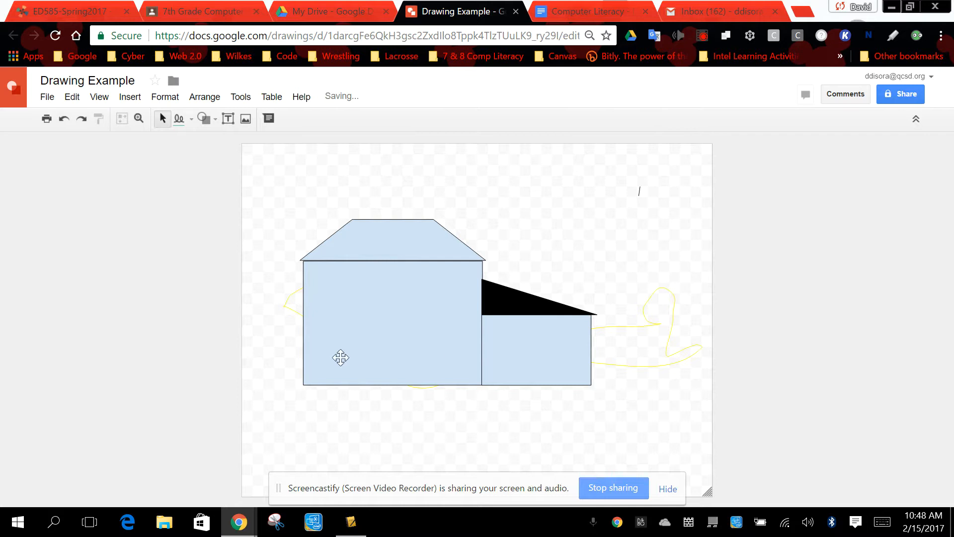
Move the small rectangle with its black roof past the canvas's left edge, and the large house to the right side of the canvas
drag(619, 259, 502, 409)
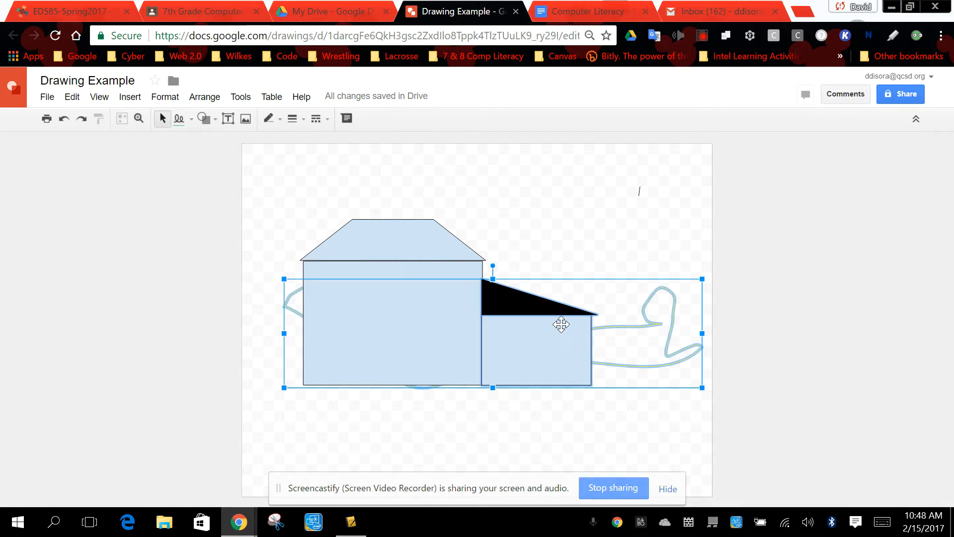
mouse_move(554, 328)
mouse_down()
mouse_move(234, 381)
mouse_move(202, 332)
mouse_up()
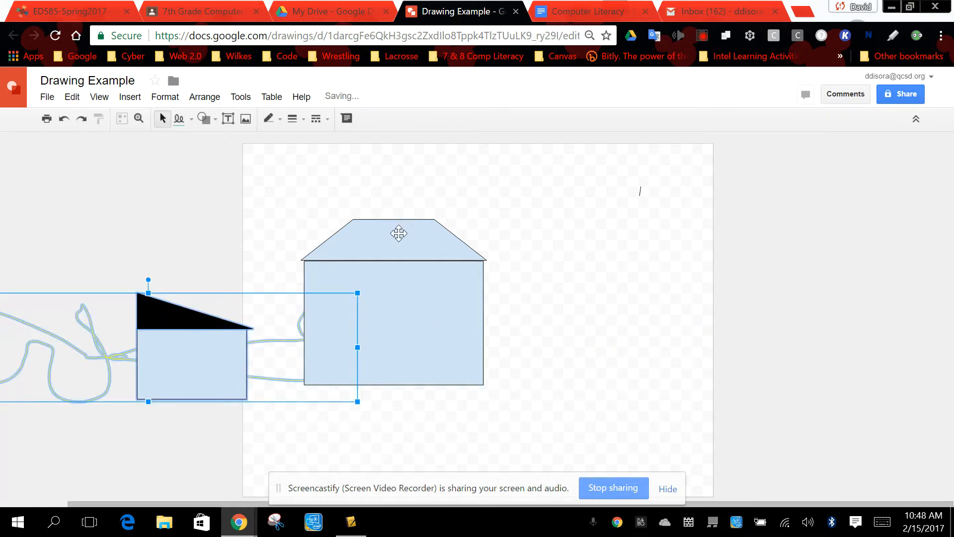
drag(514, 204, 276, 403)
drag(373, 331, 558, 331)
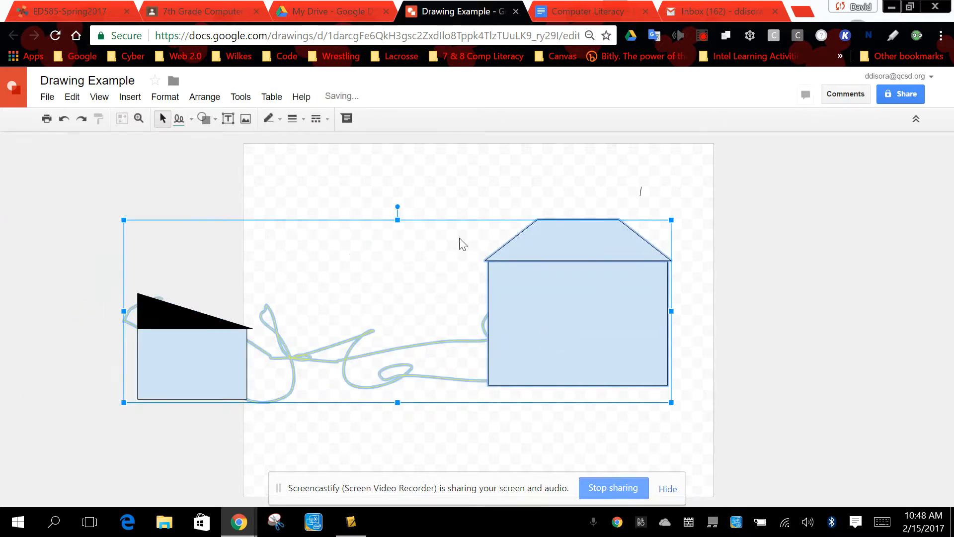
Delete the yellow scribble running between the two buildings
click(346, 329)
click(348, 343)
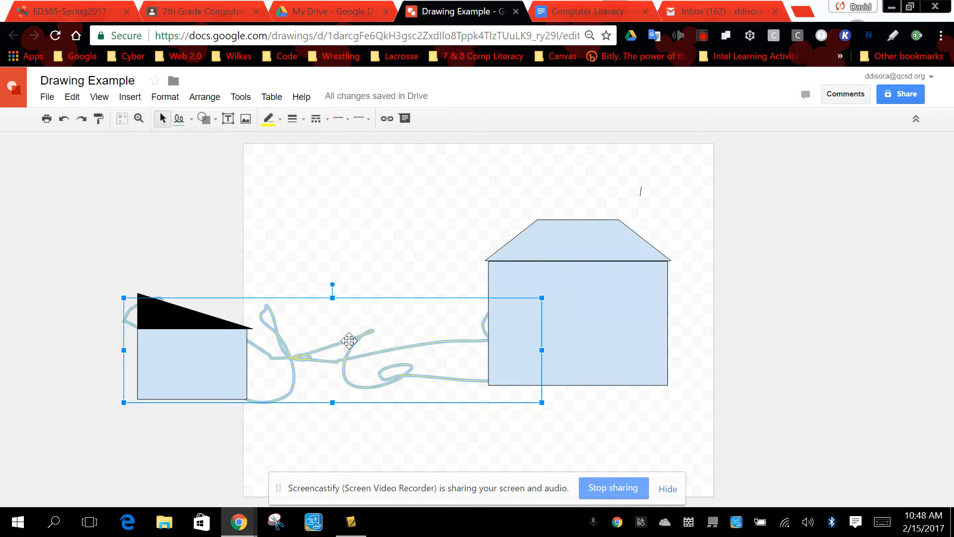
key(Delete)
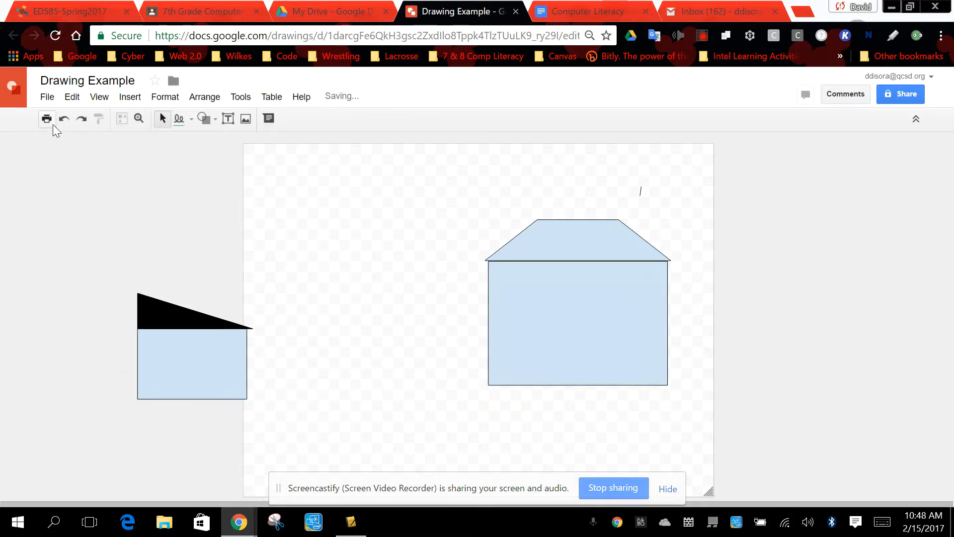
Place the small rectangle and its black roof against the large house's left side, and flip the roof horizontally
drag(206, 352, 446, 341)
drag(177, 311, 407, 309)
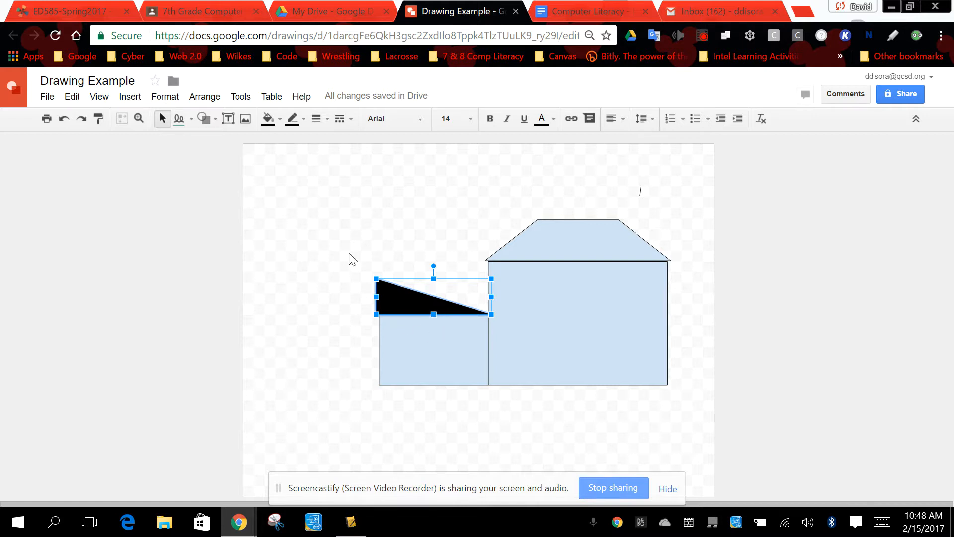
click(205, 97)
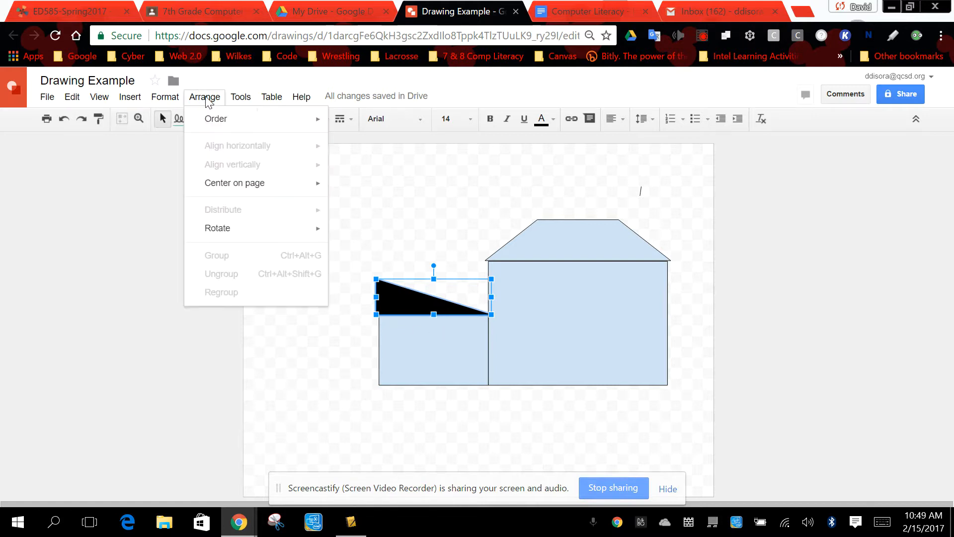
mouse_move(268, 236)
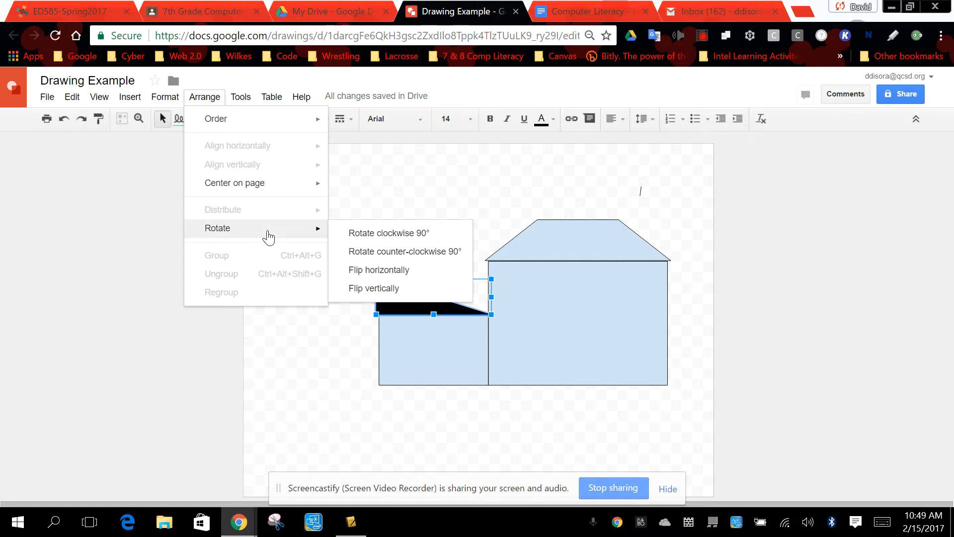
click(410, 273)
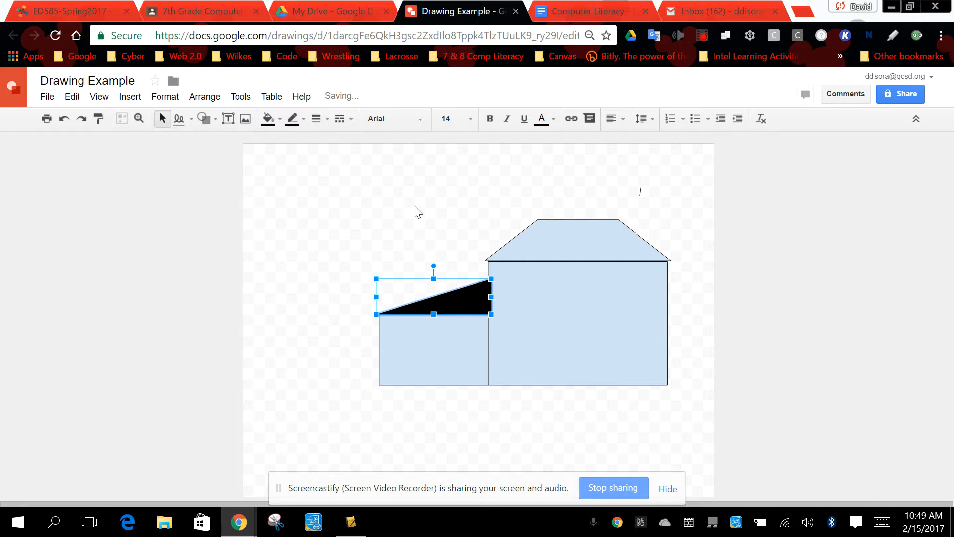
Nudge the black triangular roof slightly left so its vertical edge lines up with the large house's left wall
click(429, 231)
click(470, 301)
key(Left)
key(Left)
key(Left)
key(Left)
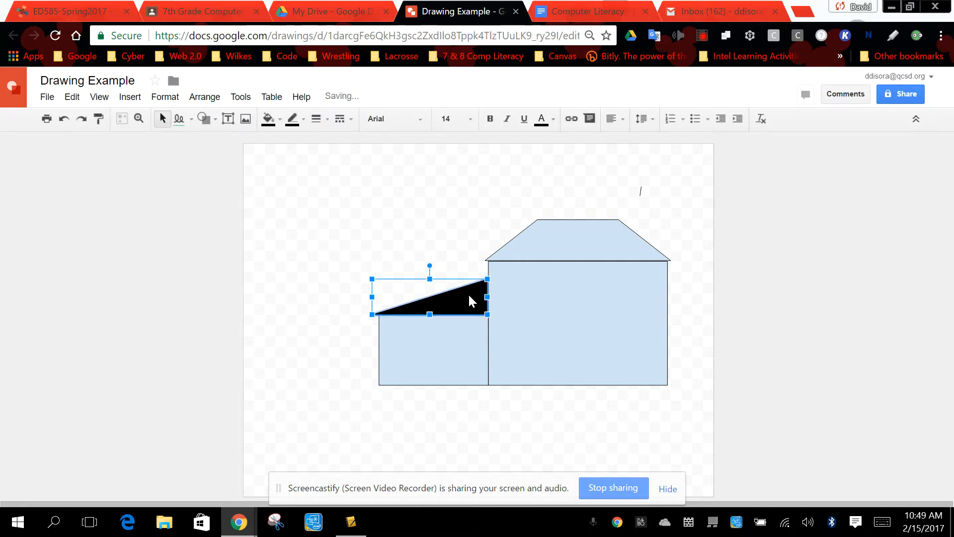
key(Right)
key(Right)
key(Right)
key(Right)
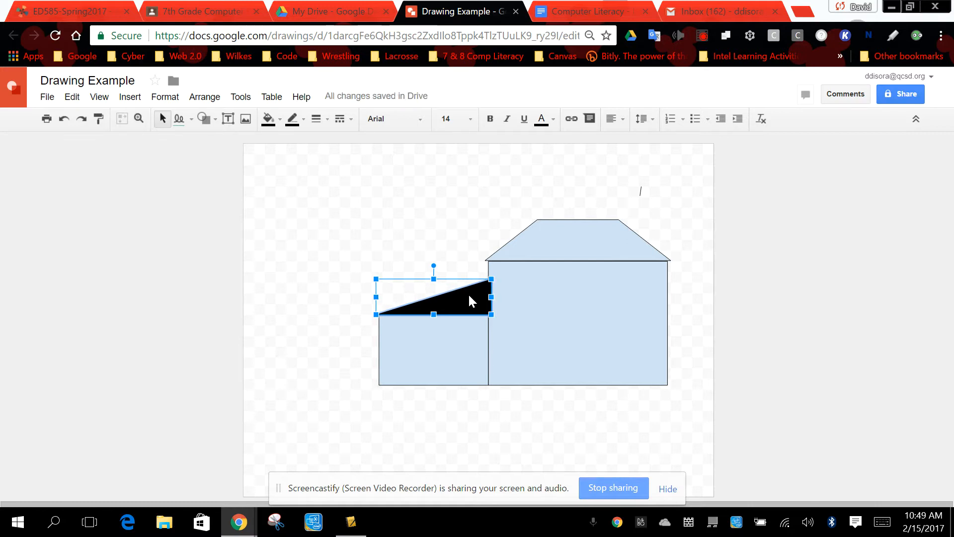
key(Left)
key(Left)
key(Left)
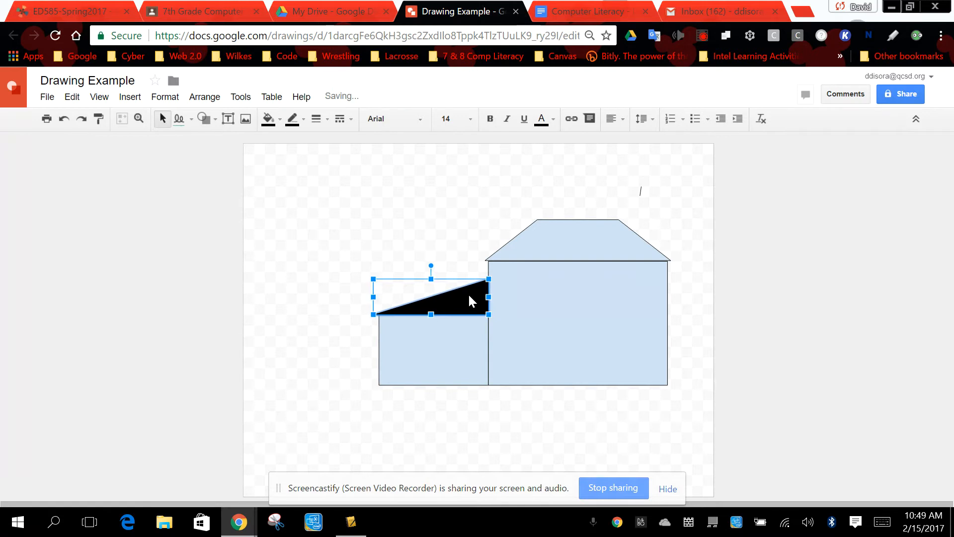
click(449, 254)
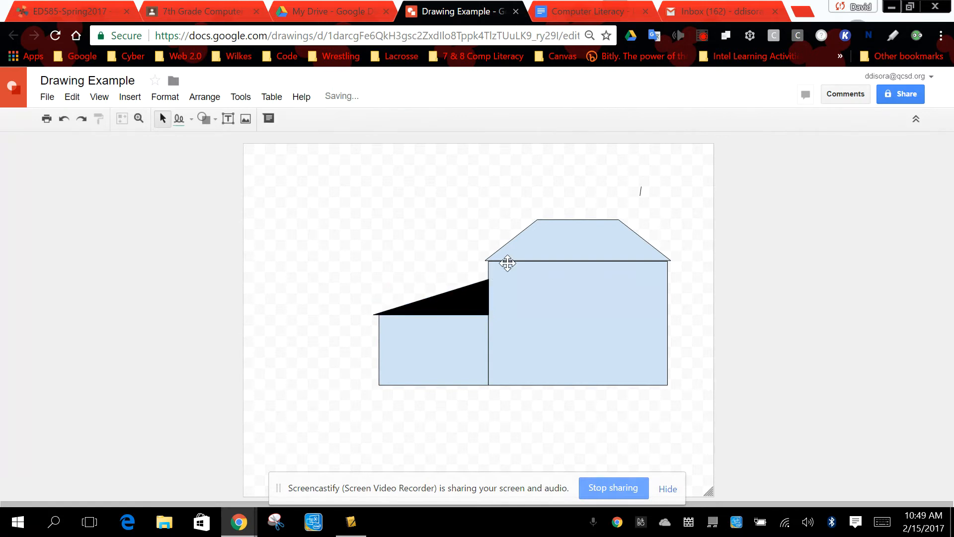
Fill the large house's trapezoid roof with black
click(543, 232)
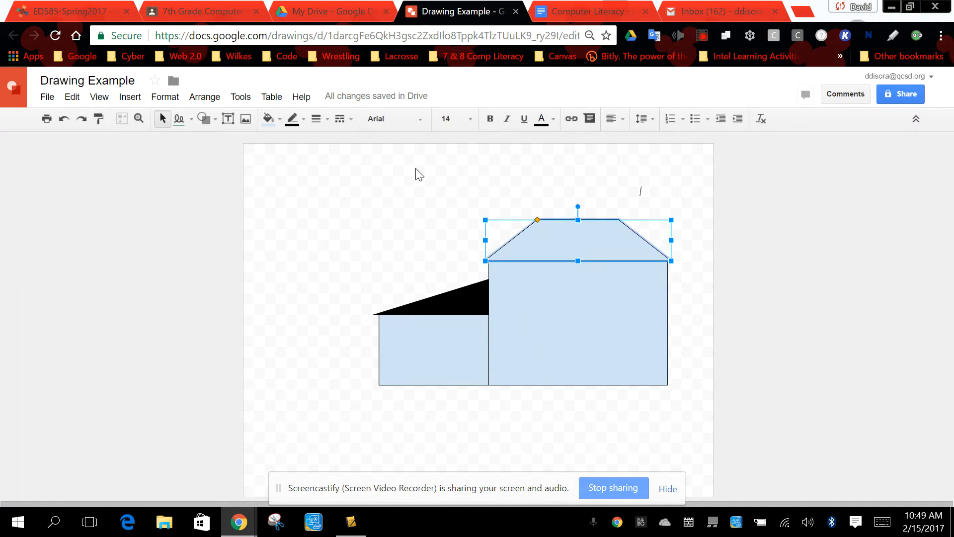
click(269, 120)
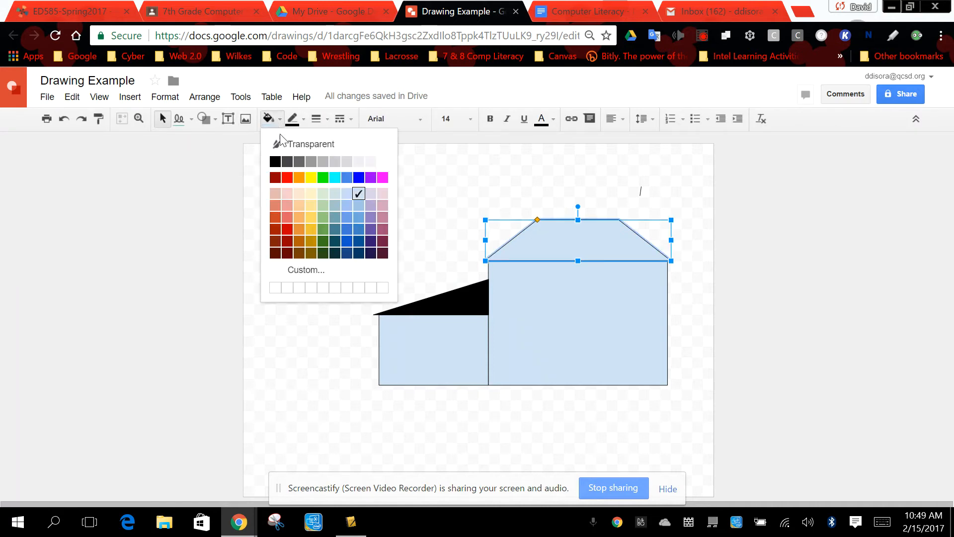
click(273, 162)
click(362, 206)
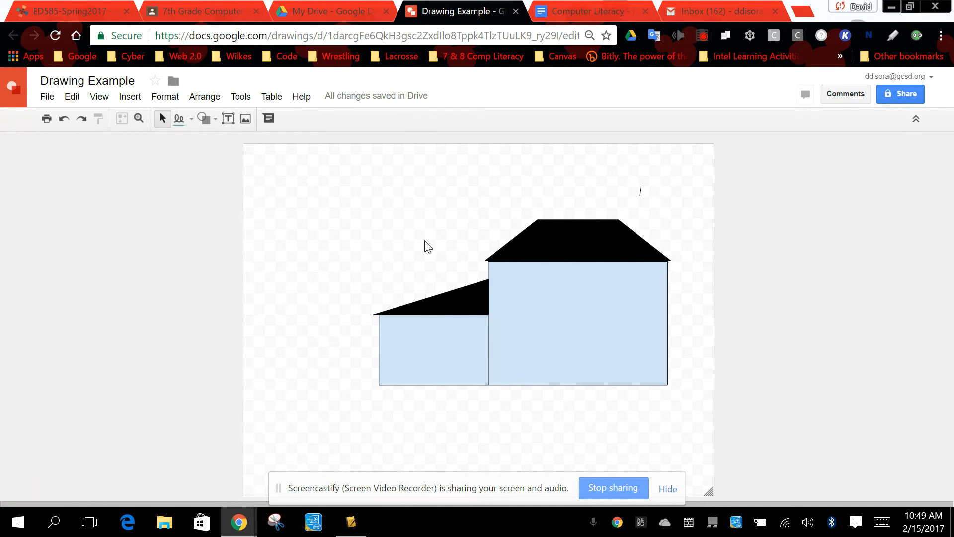
Set the drawing's background color to dark magenta
right_click(314, 190)
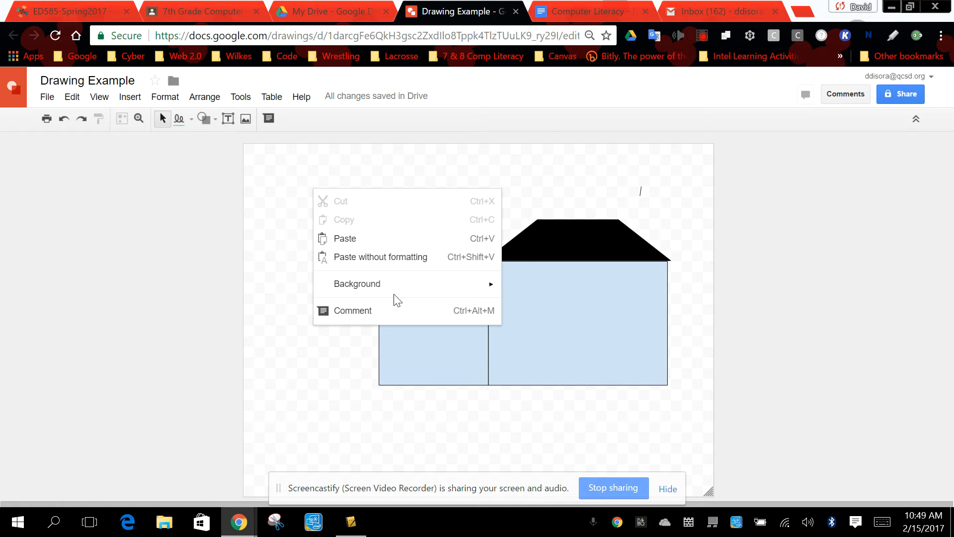
mouse_move(393, 291)
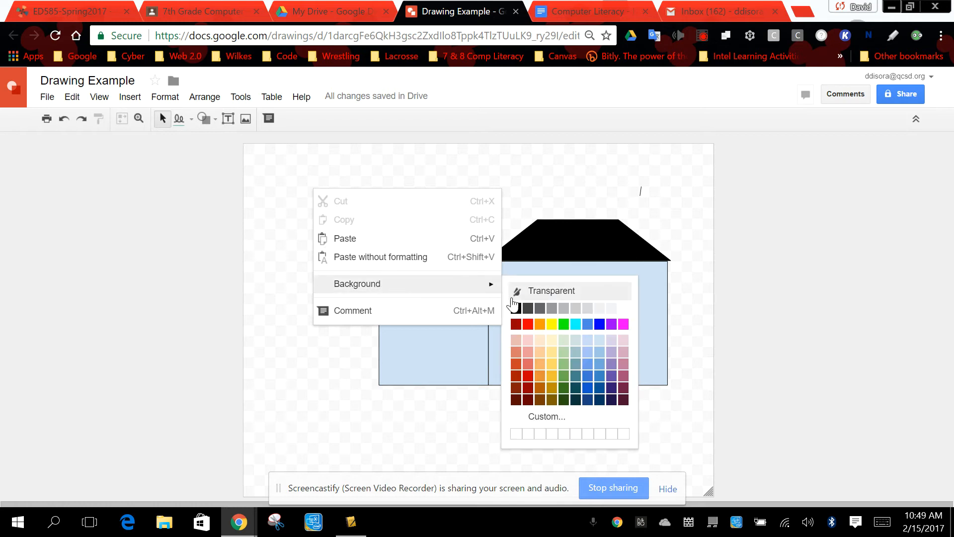
click(622, 388)
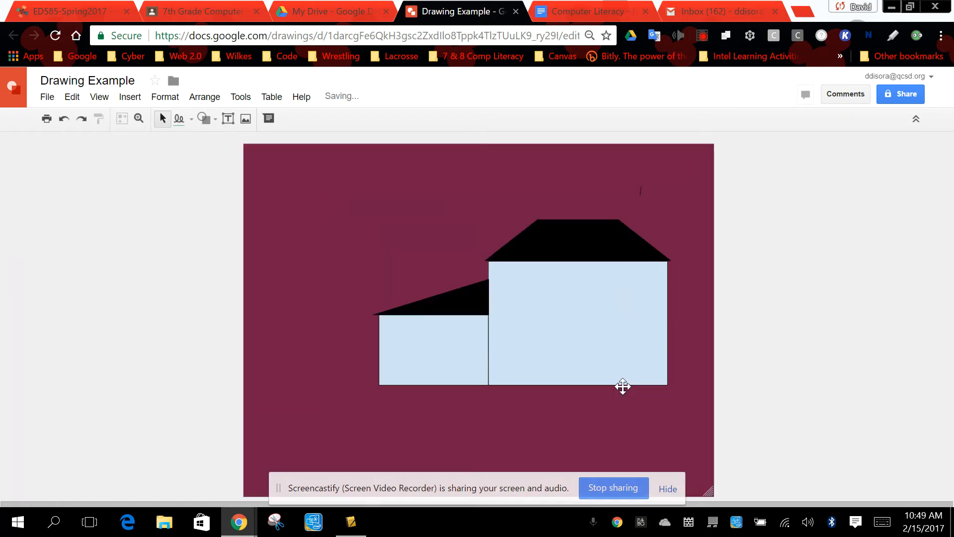